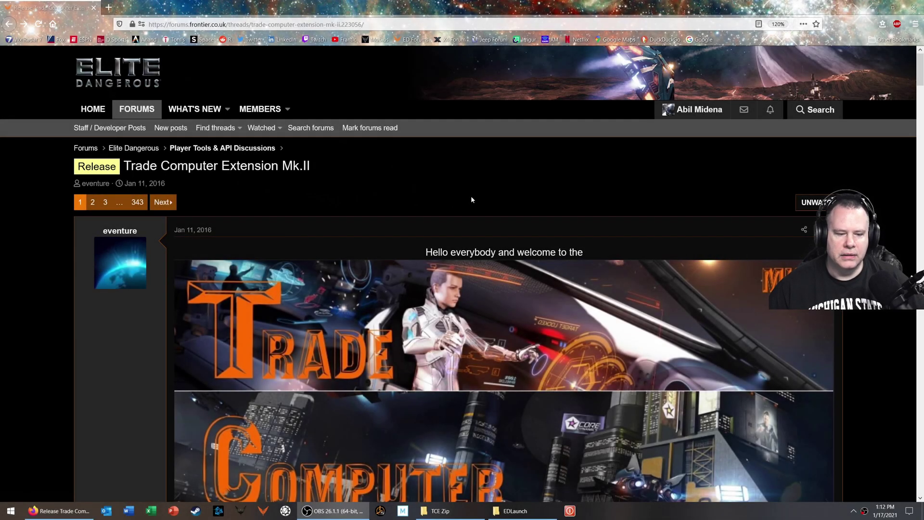
Read through the Trade Computer Extension Mk.II forum post, covering its features table and latest development news
scroll(471, 199, "down", 5)
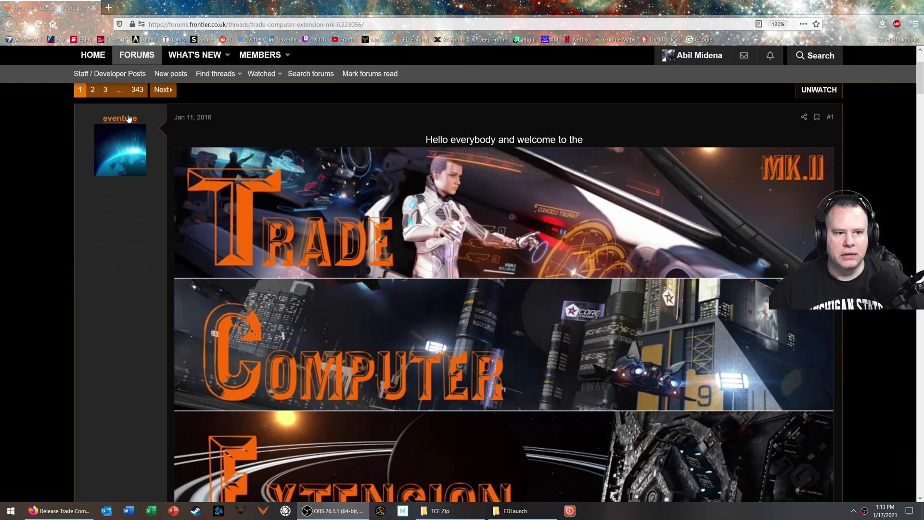
mouse_move(120, 124)
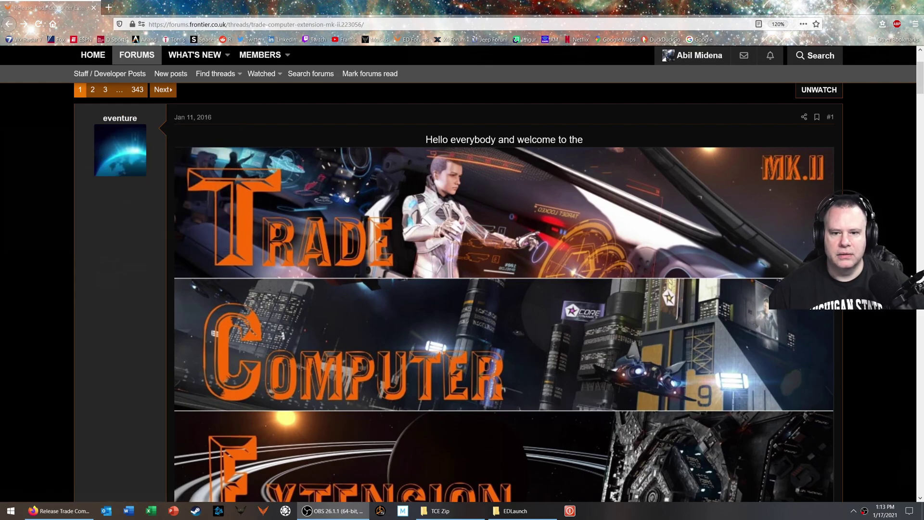
scroll(110, 268, "down", 1)
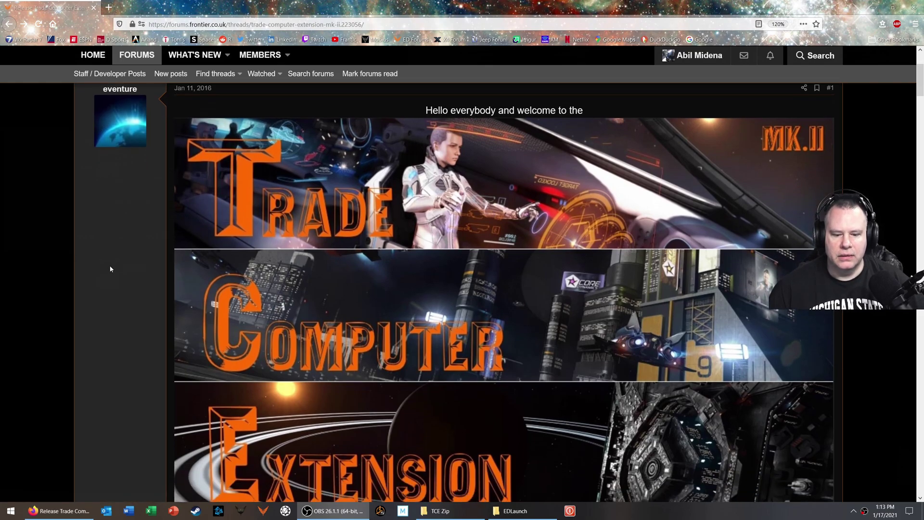
scroll(111, 269, "down", 10)
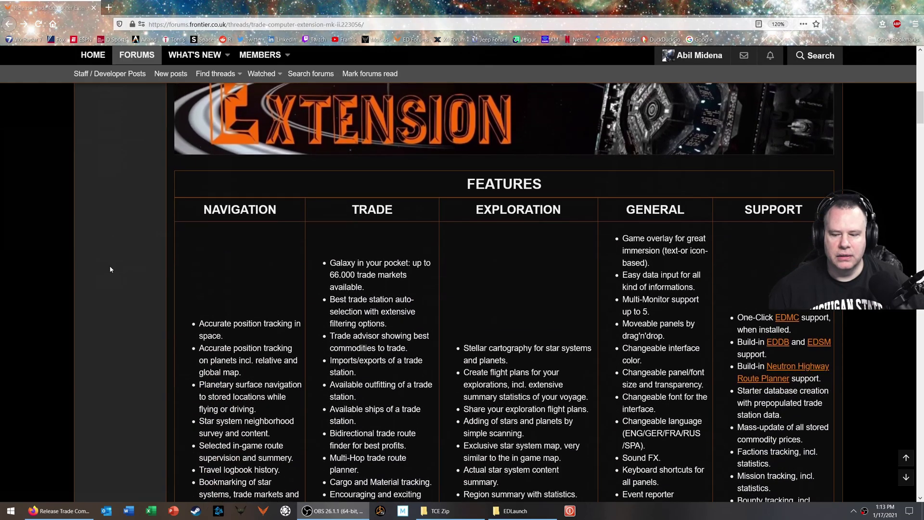
scroll(110, 269, "down", 2)
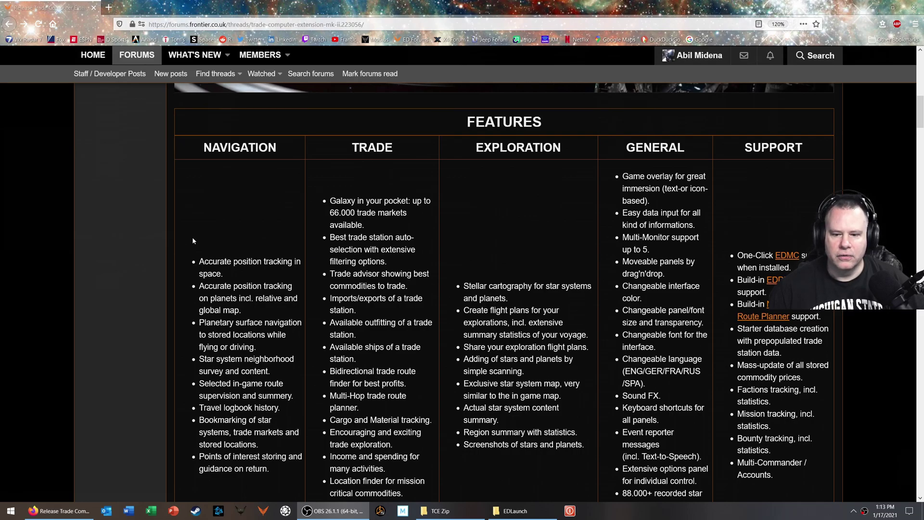
scroll(192, 240, "down", 6)
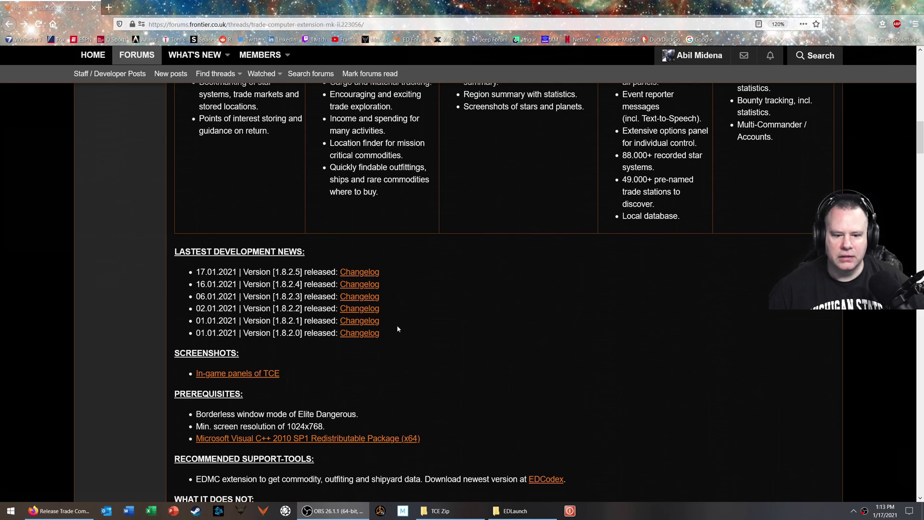
scroll(431, 315, "down", 2)
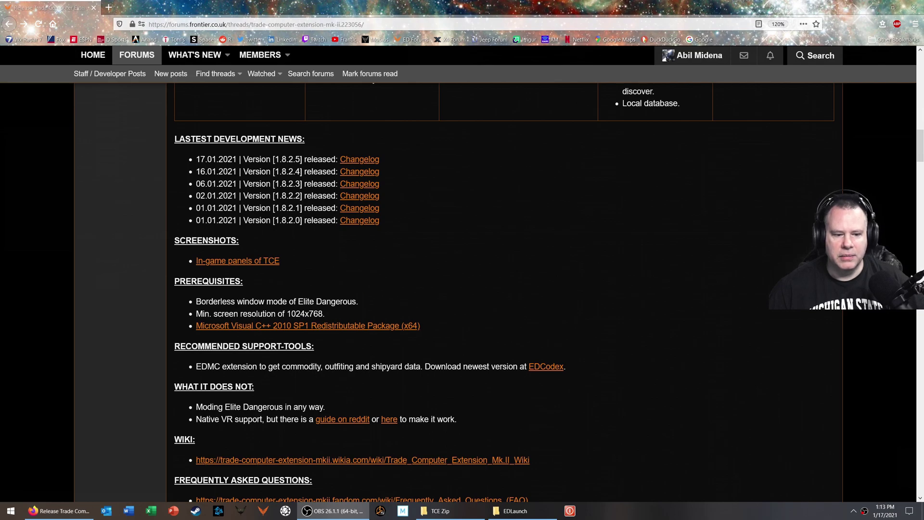
Examine the prerequisites and the recommended support-tools entry about the EDMC extension in the forum post
left_click_drag(192, 301, 290, 301)
left_click(428, 300)
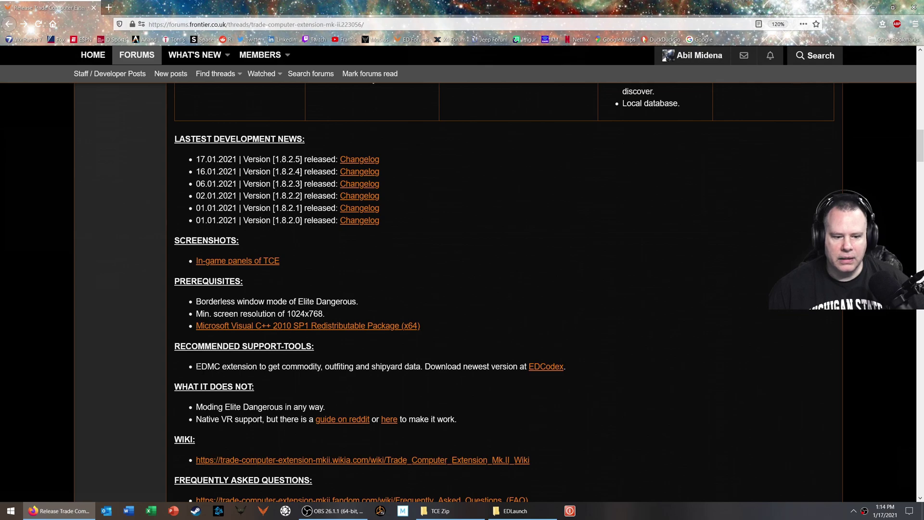
left_click_drag(196, 366, 516, 366)
left_click(507, 336)
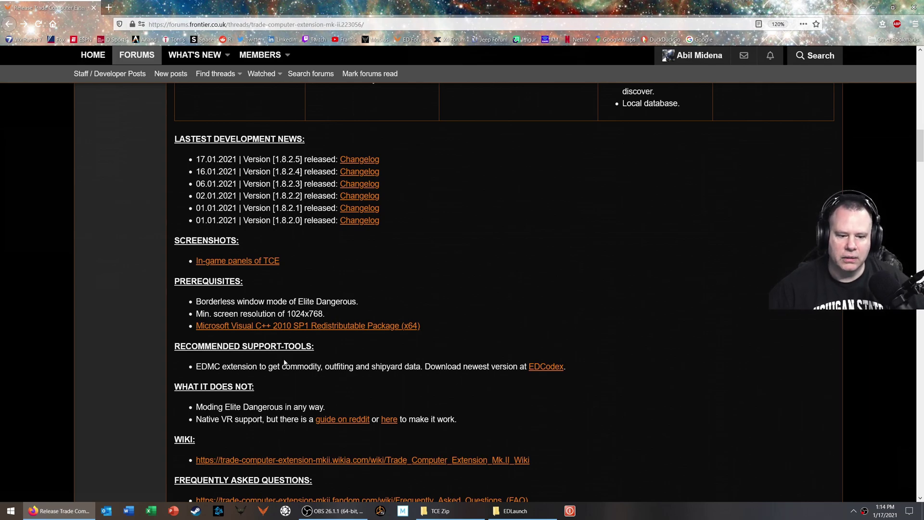
left_click_drag(282, 367, 415, 367)
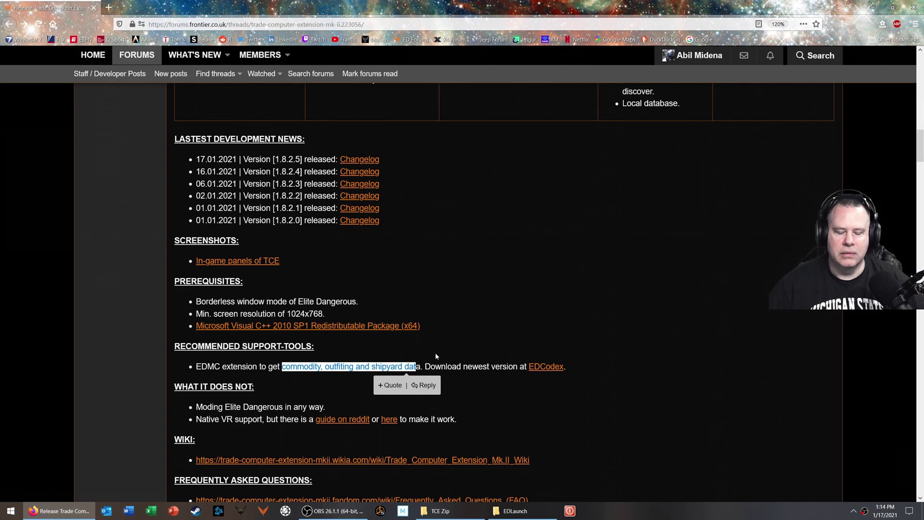
left_click(373, 364)
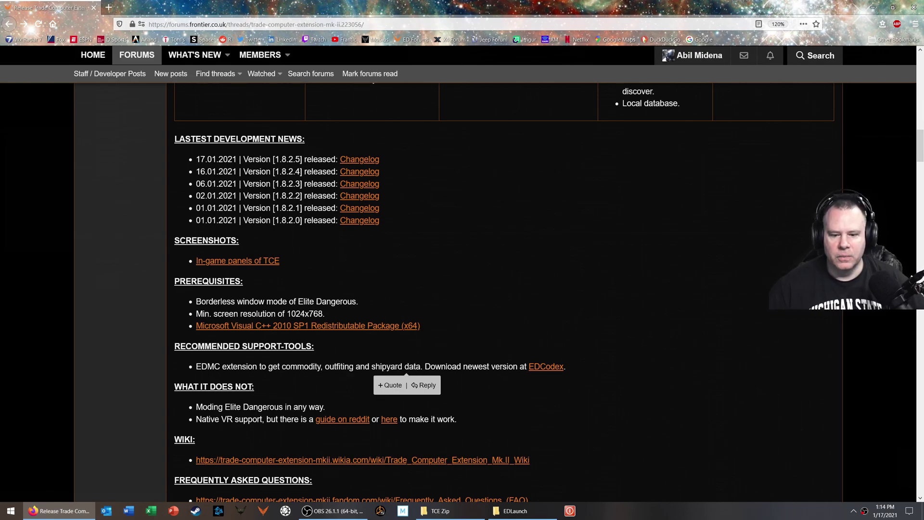
Open the EDCodex page for Elite: Dangerous Market Connector and review its Windows installation instructions
left_click(541, 367)
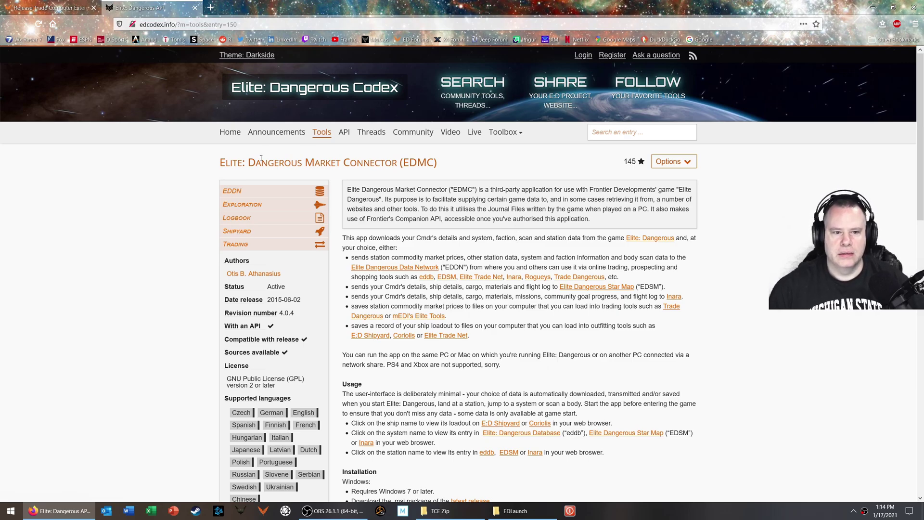
left_click_drag(220, 164, 404, 163)
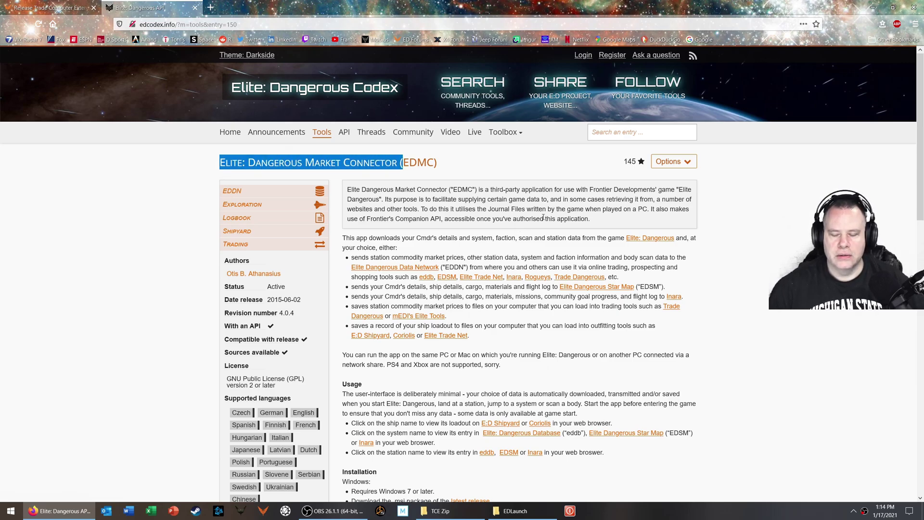
scroll(569, 235, "down", 4)
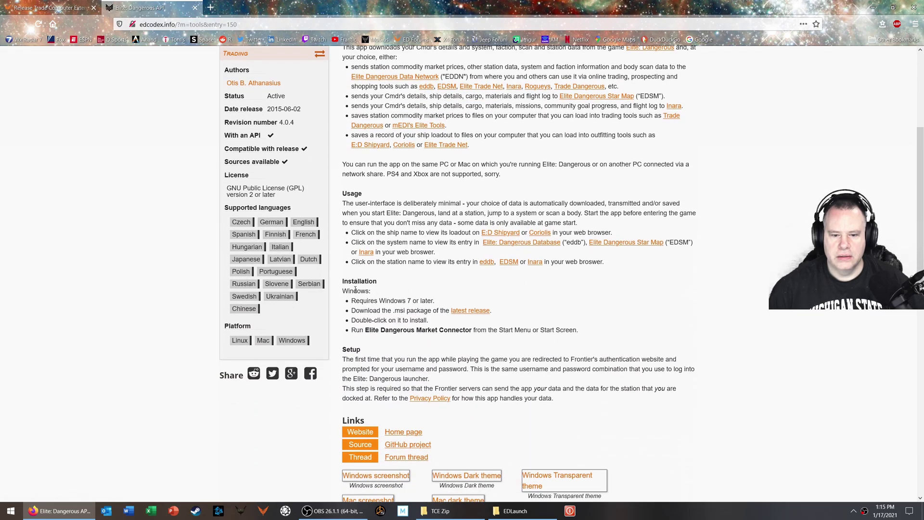
left_click_drag(343, 281, 456, 333)
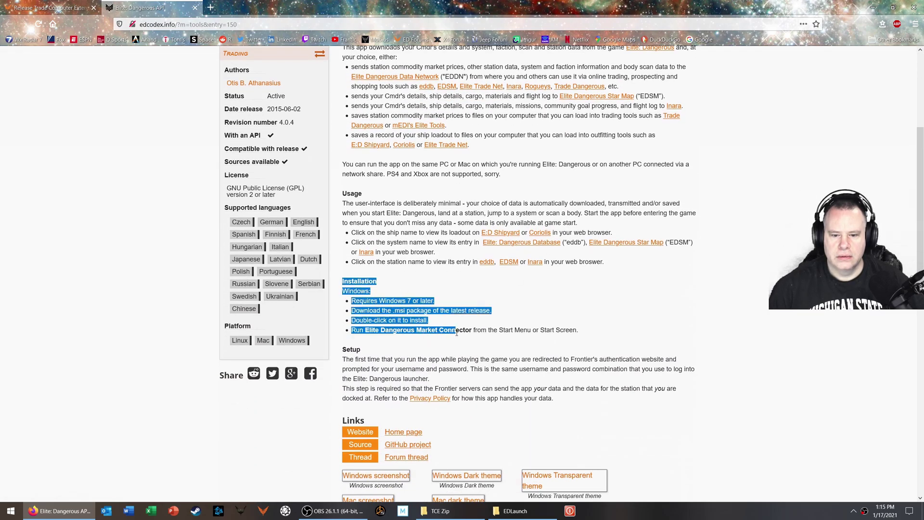
left_click(456, 333)
left_click_drag(384, 311, 437, 310)
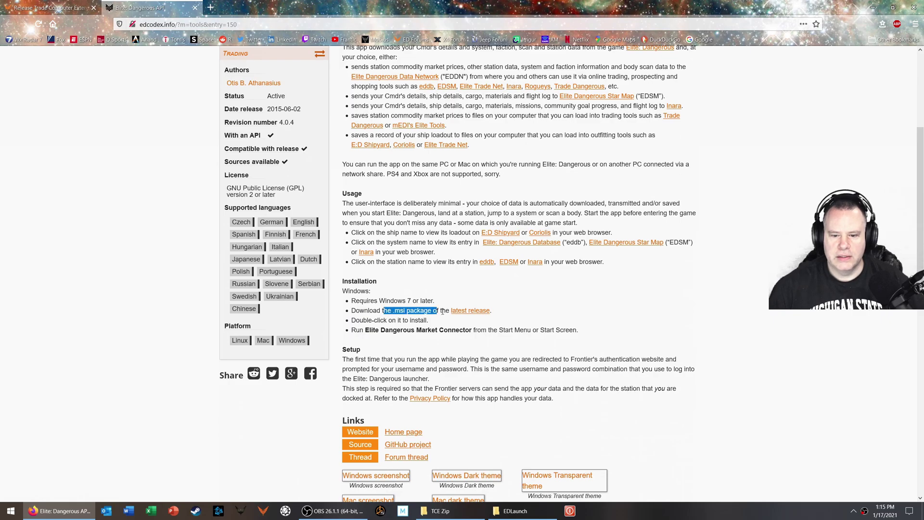
Download EDMarketConnector_win_4.1.6.msi from the latest release on GitHub and return to the forum thread
left_click(475, 311)
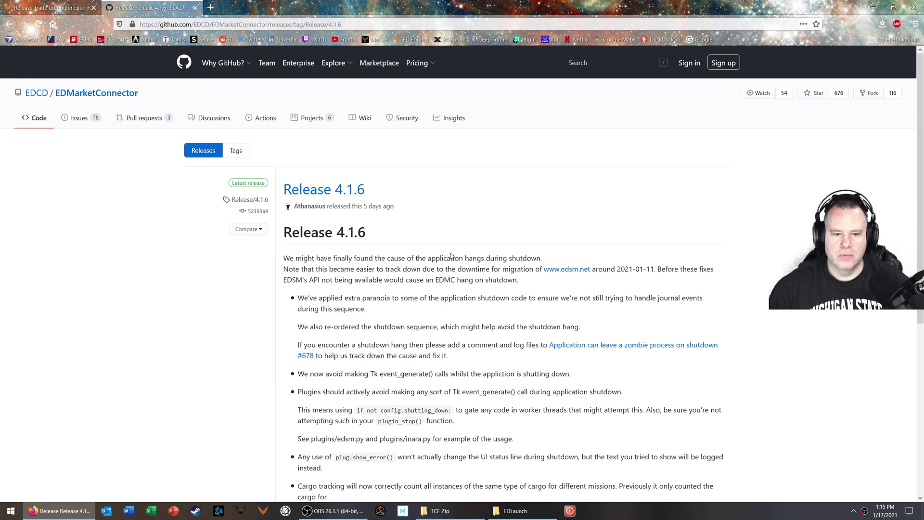
scroll(460, 258, "down", 5)
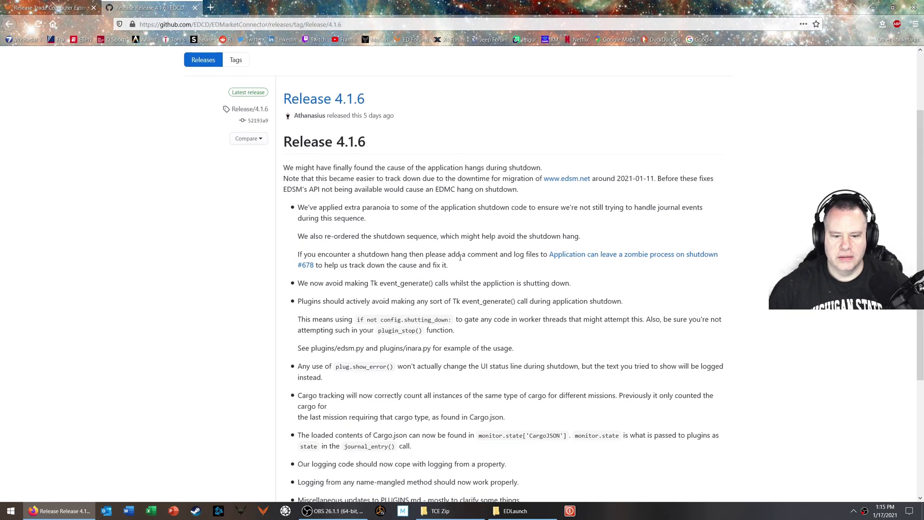
scroll(475, 268, "down", 1)
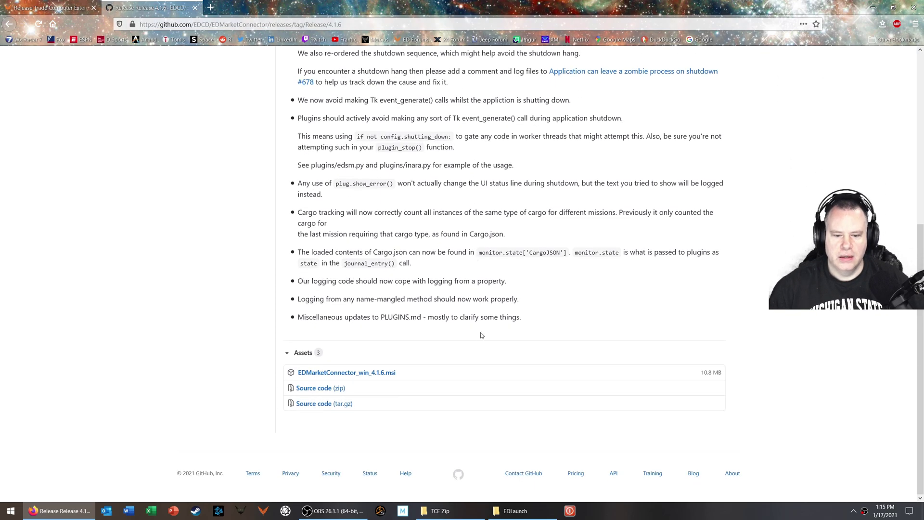
left_click(381, 373)
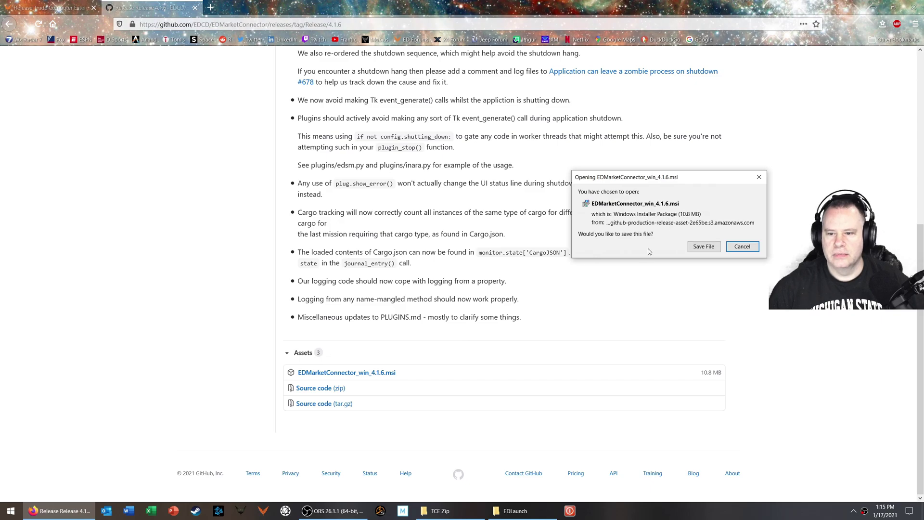
left_click(704, 246)
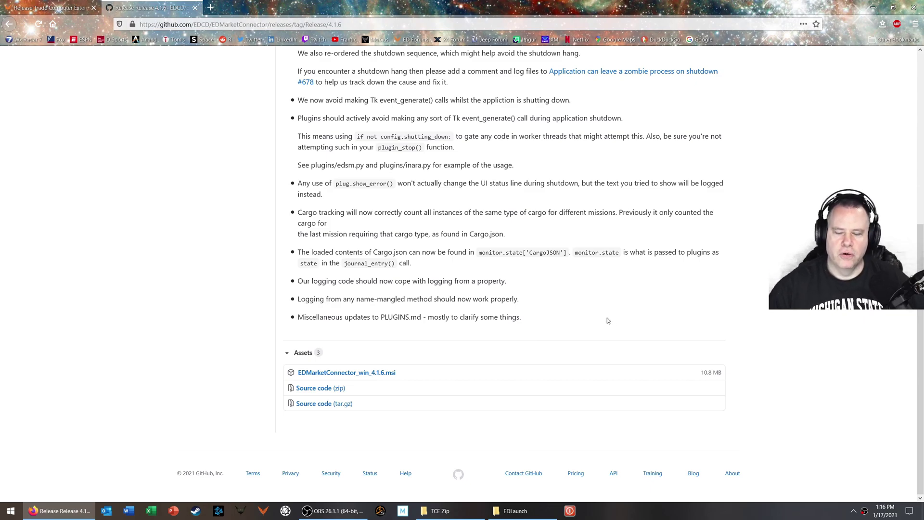
scroll(534, 291, "up", 6)
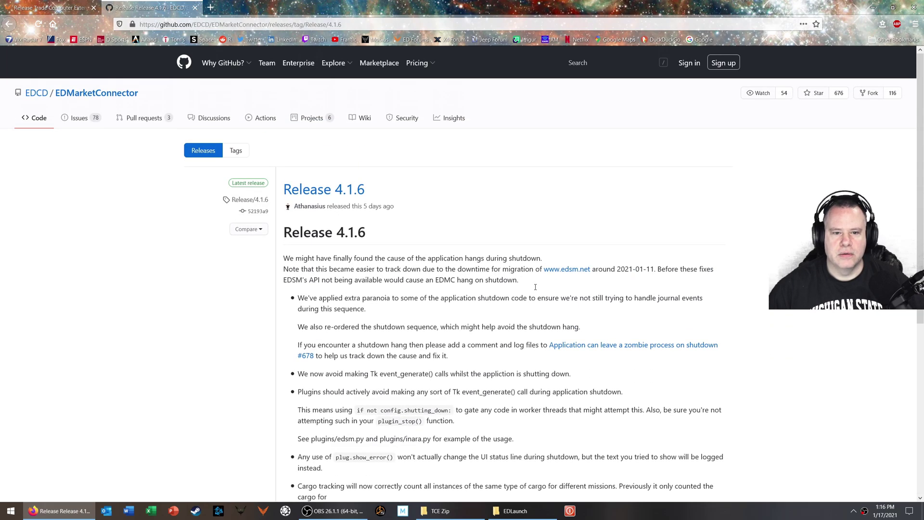
left_click(194, 8)
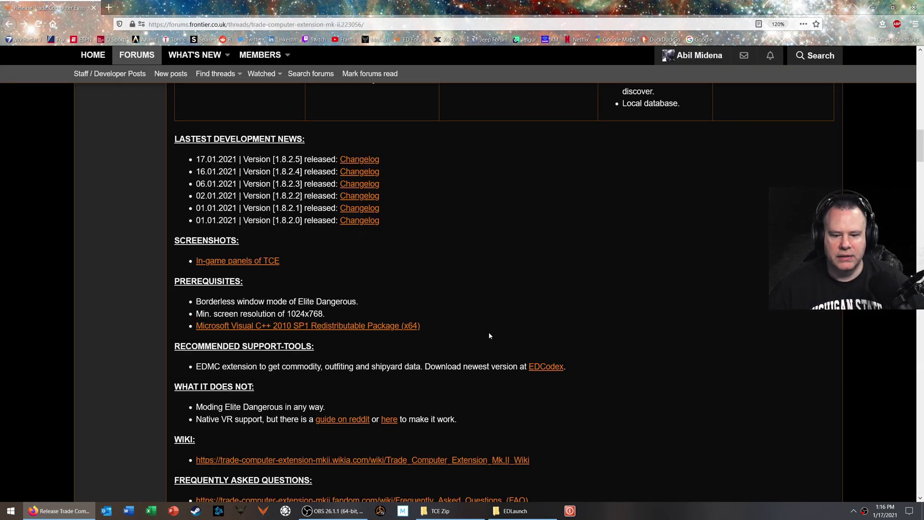
Open the Trade Computer Extension Mk.II wiki from the forum post, look over its table of contents, and close it
scroll(488, 341, "down", 3)
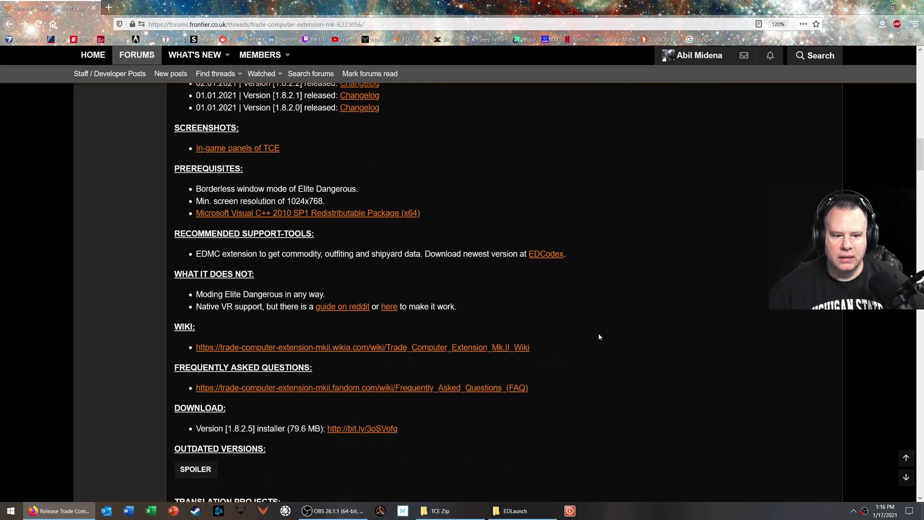
scroll(599, 333, "down", 2)
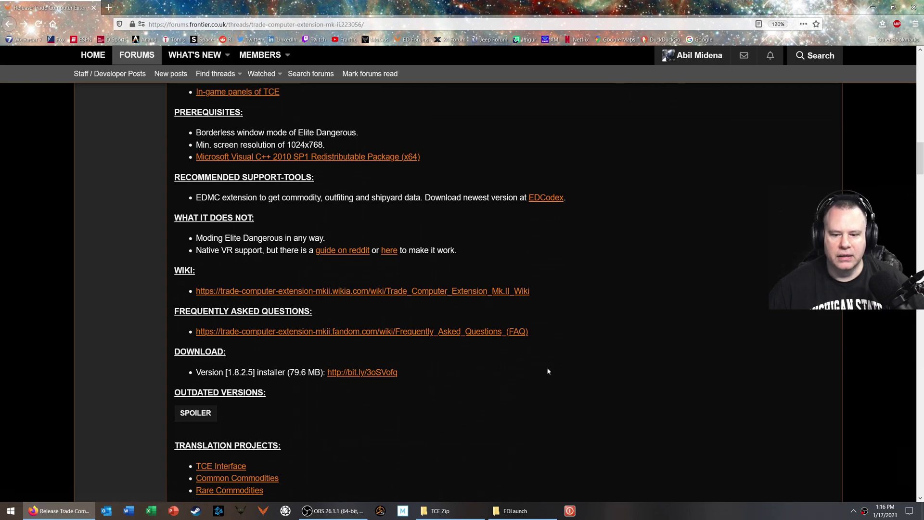
left_click(470, 291)
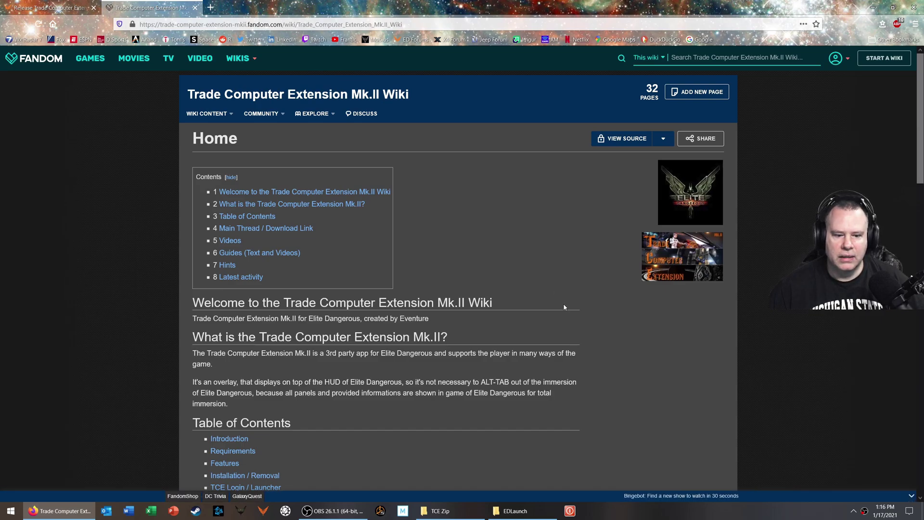
scroll(559, 303, "down", 2)
scroll(560, 303, "up", 2)
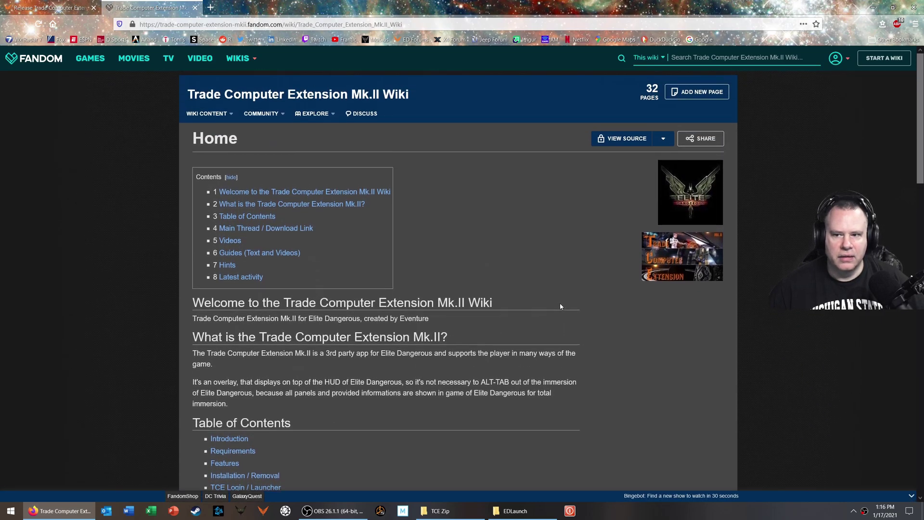
scroll(560, 307, "down", 4)
scroll(560, 307, "down", 3)
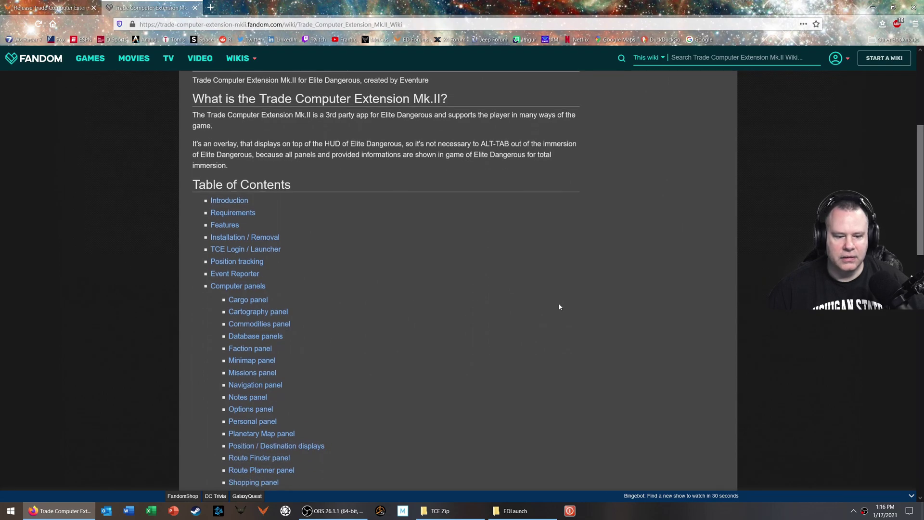
scroll(560, 306, "down", 2)
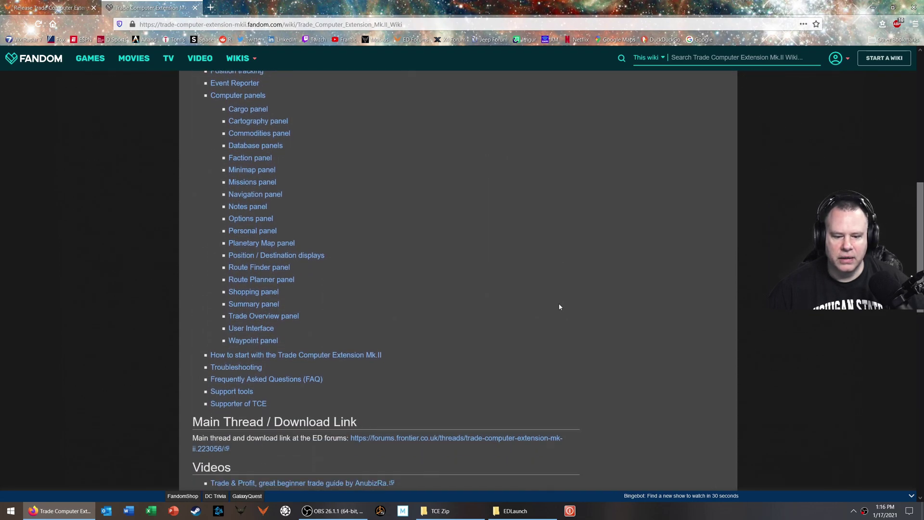
scroll(560, 306, "up", 10)
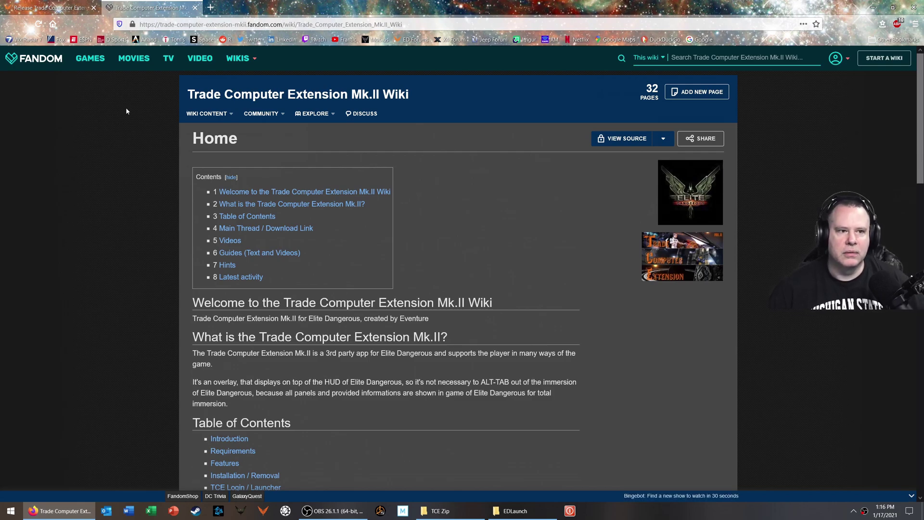
key("ctrl+w")
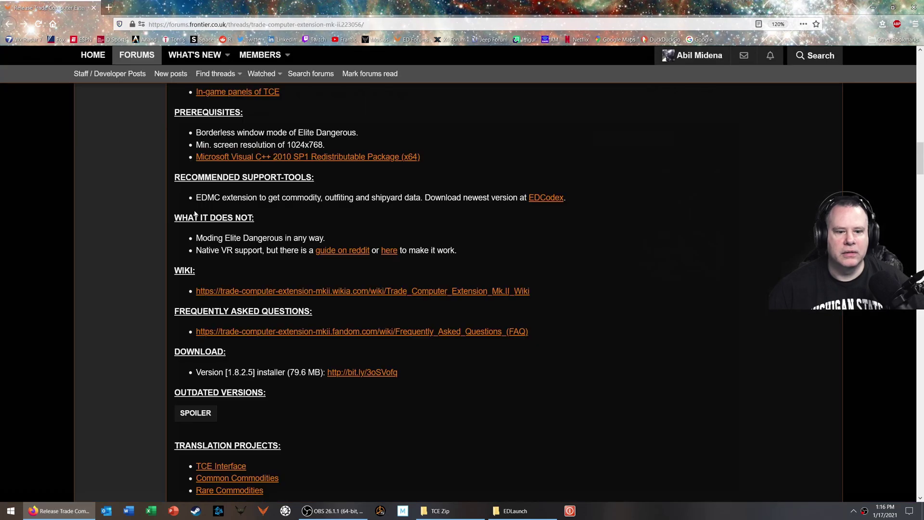
Review the download section for the version 1.8.2.5 installer and the guides listed in the forum post
scroll(441, 366, "down", 1)
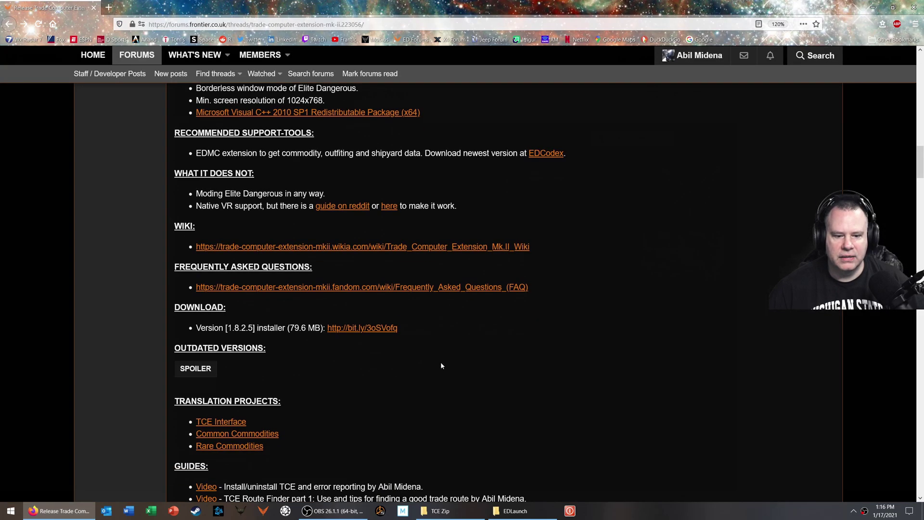
left_click_drag(166, 300, 315, 317)
left_click(348, 354)
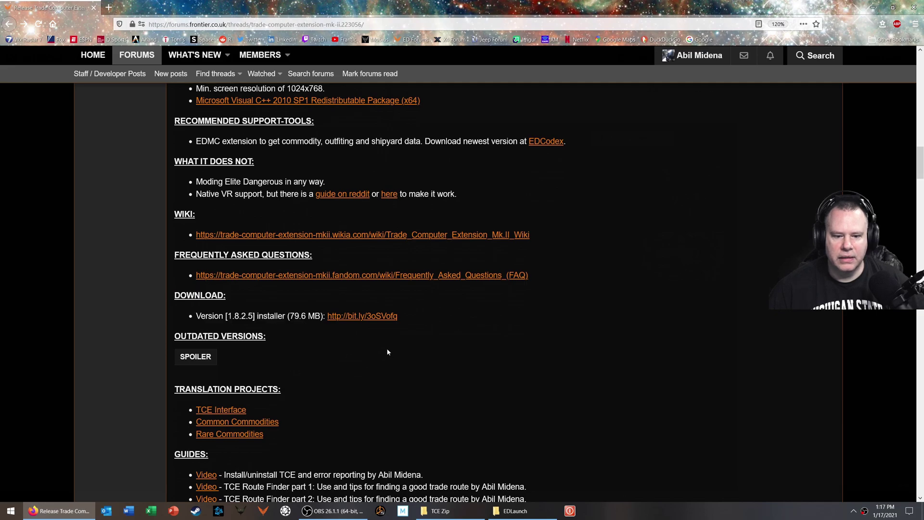
scroll(320, 343, "down", 3)
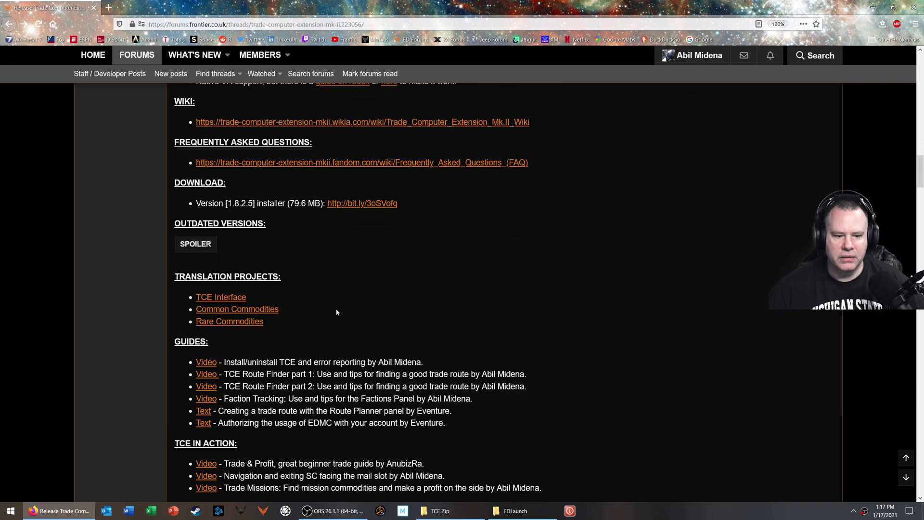
scroll(257, 382, "down", 1)
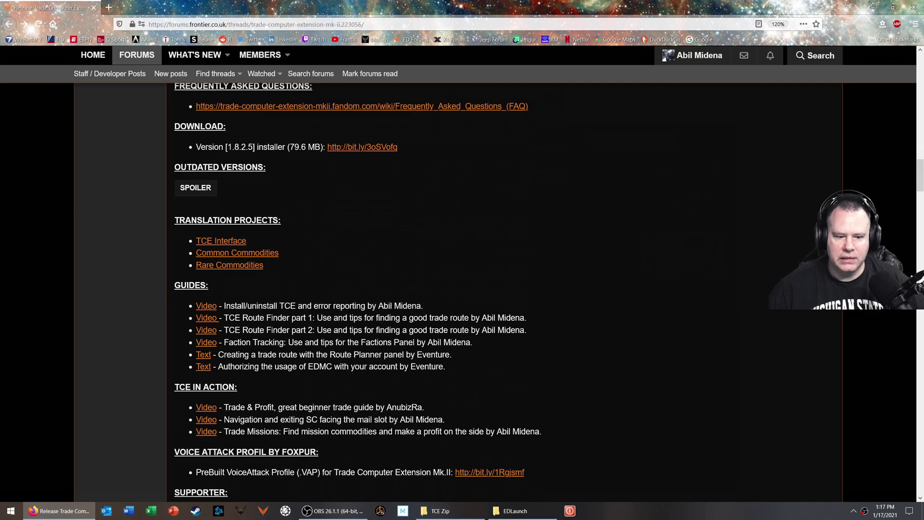
Review the remaining sections of the forum post down to the supporter list and return to the download section
scroll(365, 383, "down", 1)
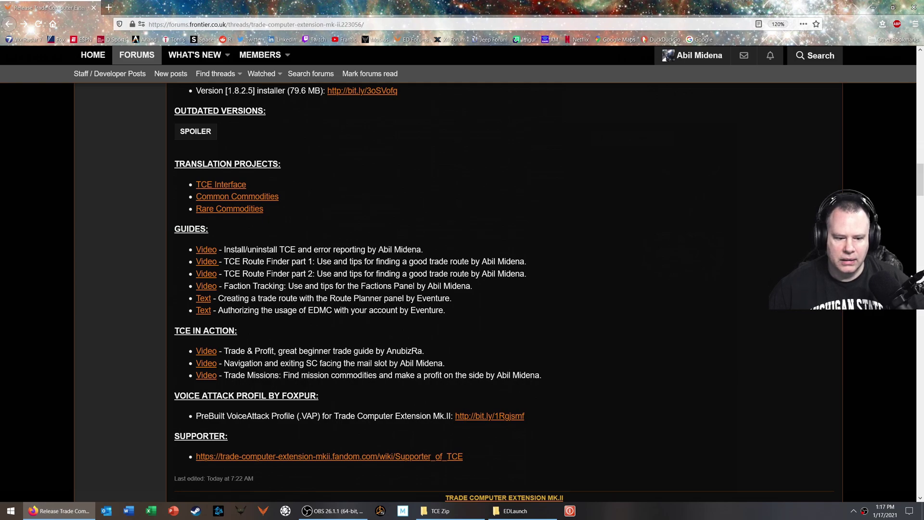
scroll(403, 371, "down", 1)
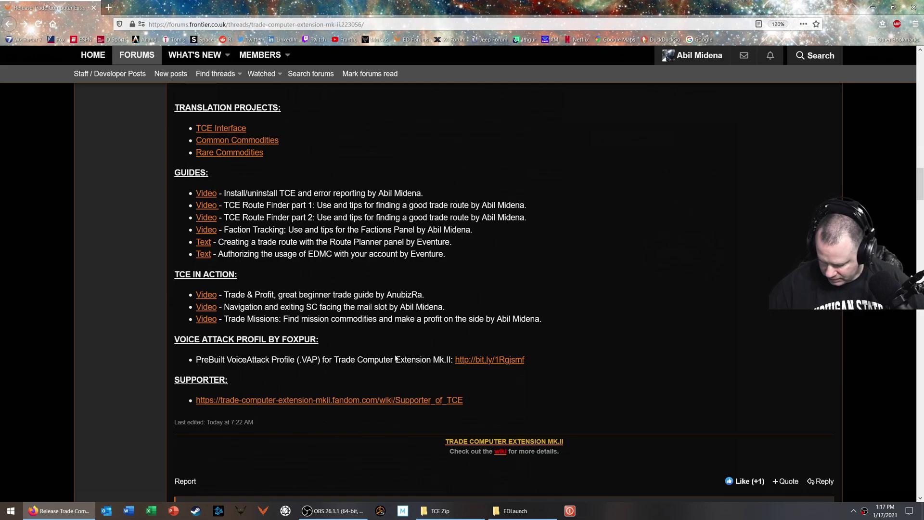
scroll(409, 369, "up", 12)
scroll(408, 361, "down", 5)
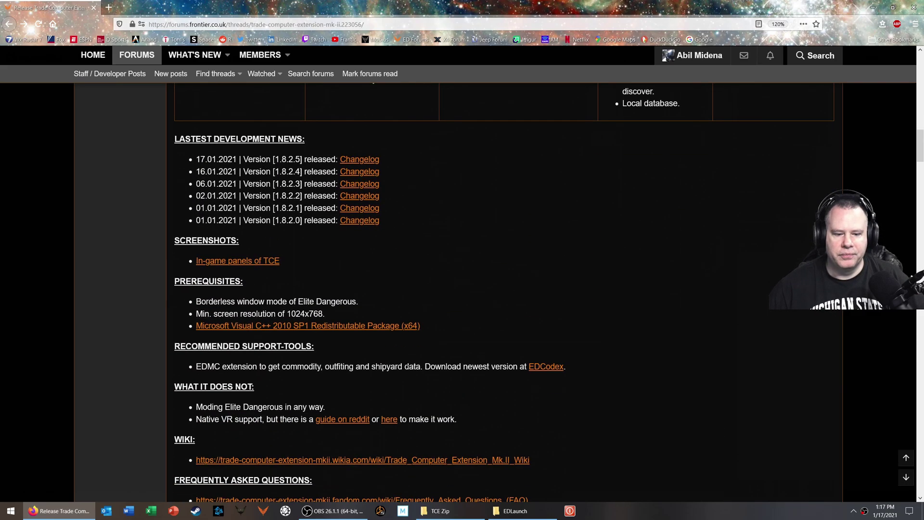
scroll(505, 346, "down", 2)
scroll(519, 339, "down", 2)
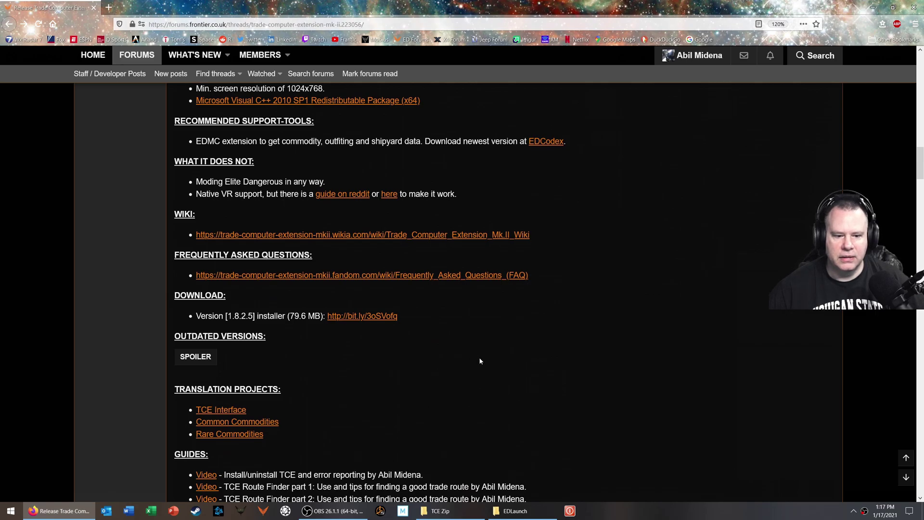
Open the version 1.8.2.5 installer link, start a direct download of TCE_MK.II_1.8.2.5_full.zip from Dropbox, and cancel the save
left_click_drag(195, 316, 314, 317)
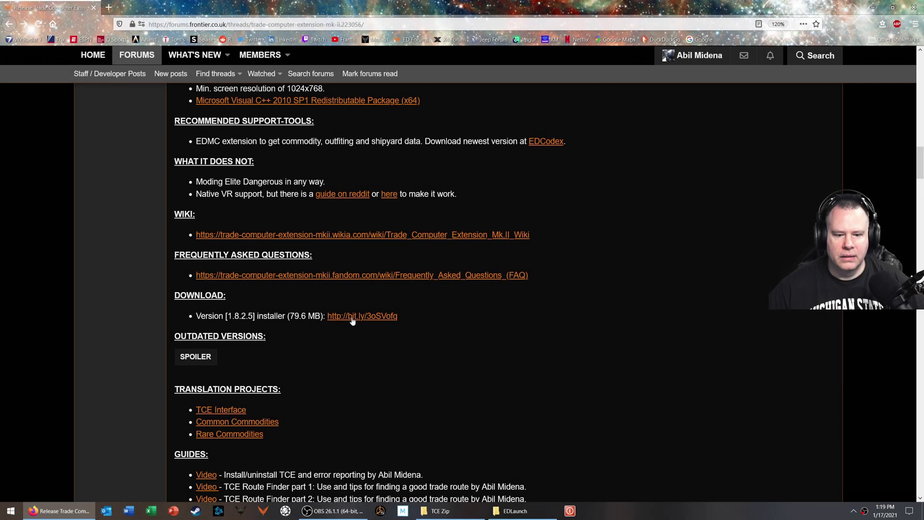
left_click(352, 319)
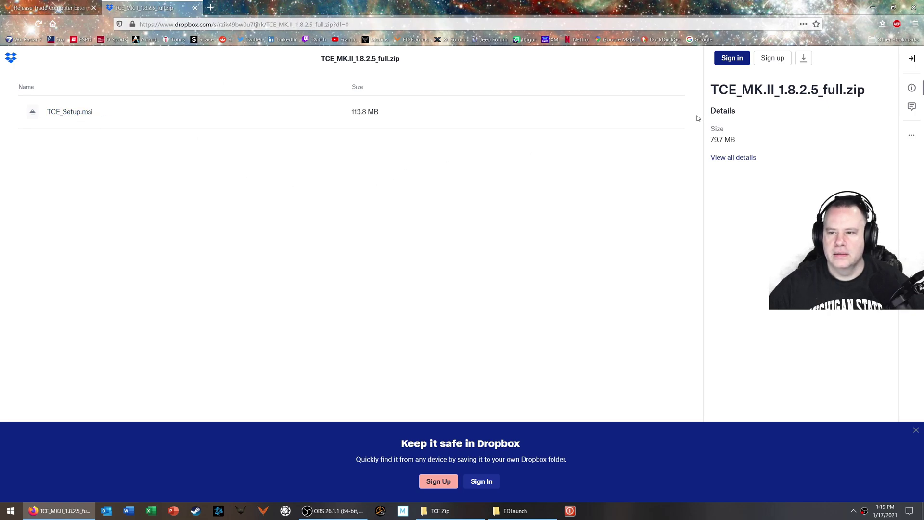
left_click(802, 59)
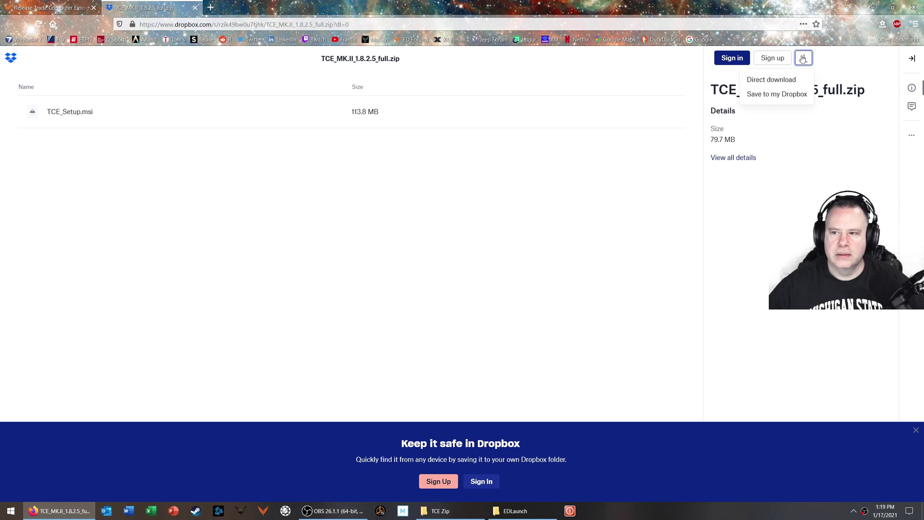
left_click(789, 80)
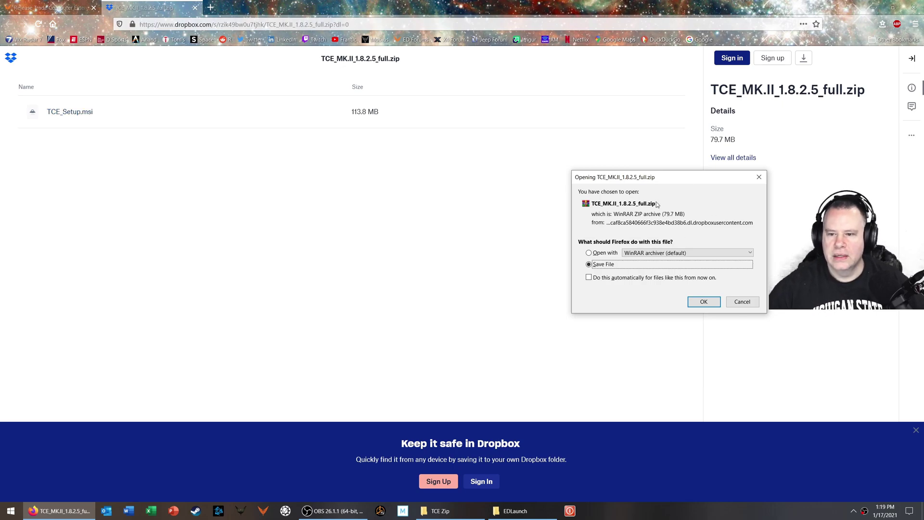
left_click(704, 303)
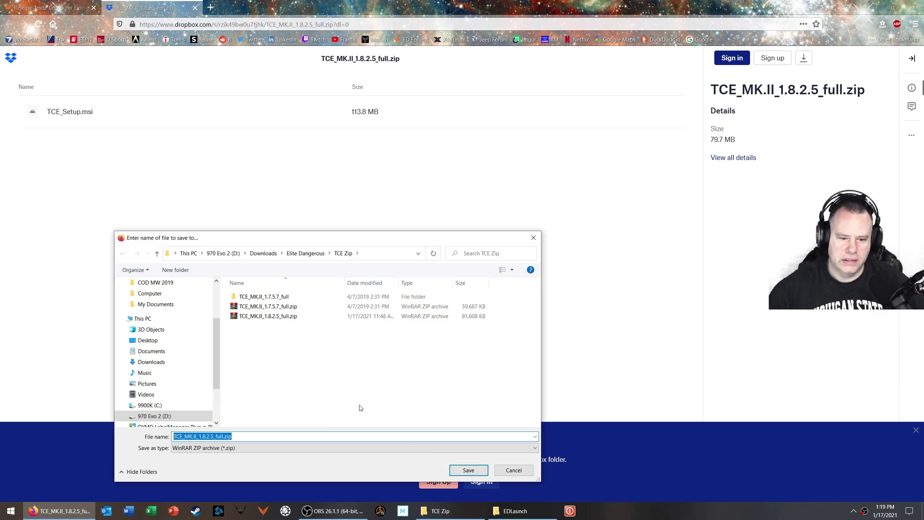
left_click(512, 471)
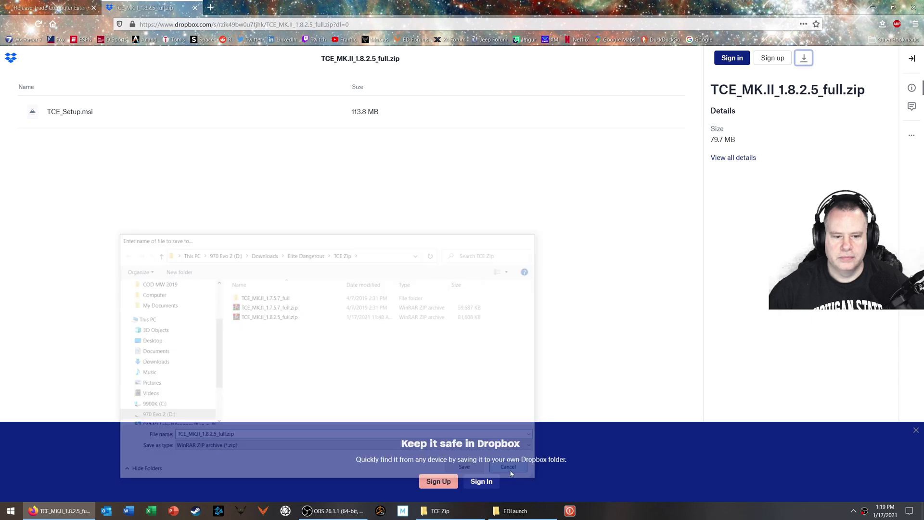
Locate TCE_MK.II_1.8.2.5_full.zip in the TCE Zip folder and close the Dropbox page
left_click(440, 513)
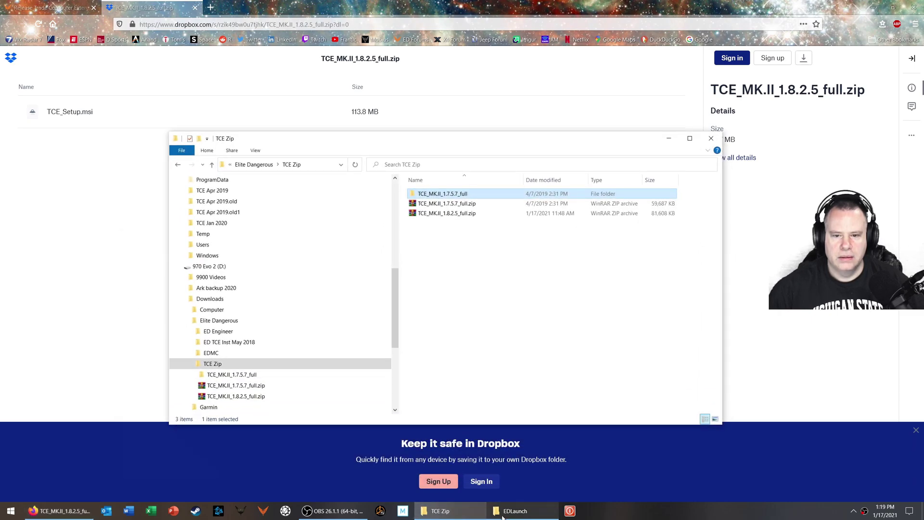
left_click(447, 213)
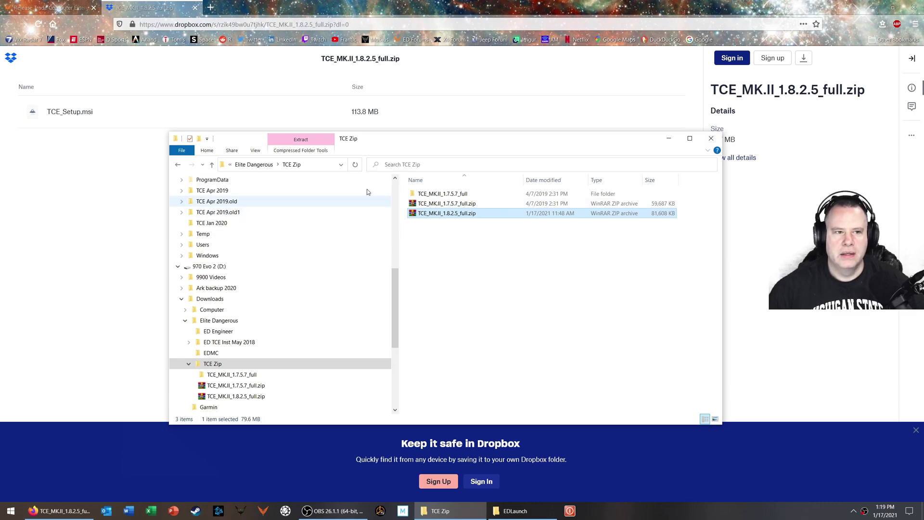
left_click(195, 8)
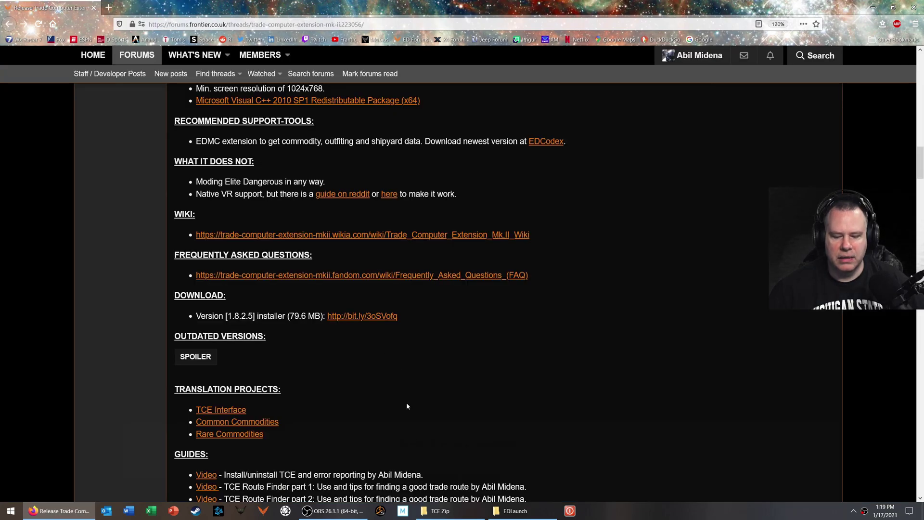
left_click(442, 512)
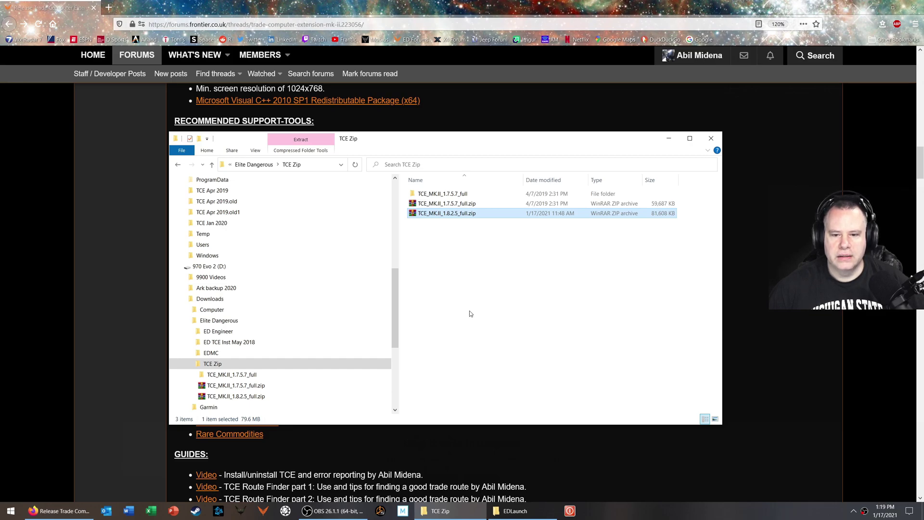
Extract TCE_MK.II_1.8.2.5_full.zip with WinRAR to D:\Downloads\Elite Dangerous\TCE Zip\TCE_MK.II_1.8.2.5_full and open the extracted folder
double_click(464, 214)
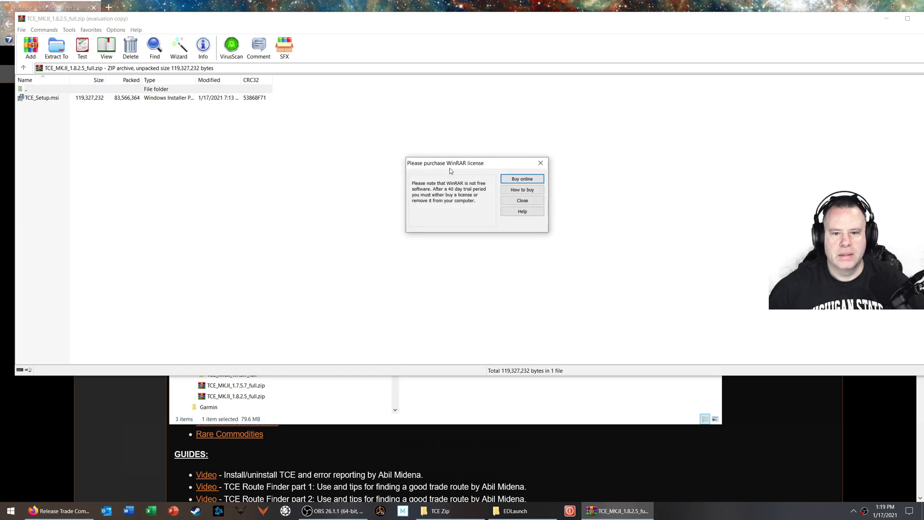
left_click(521, 203)
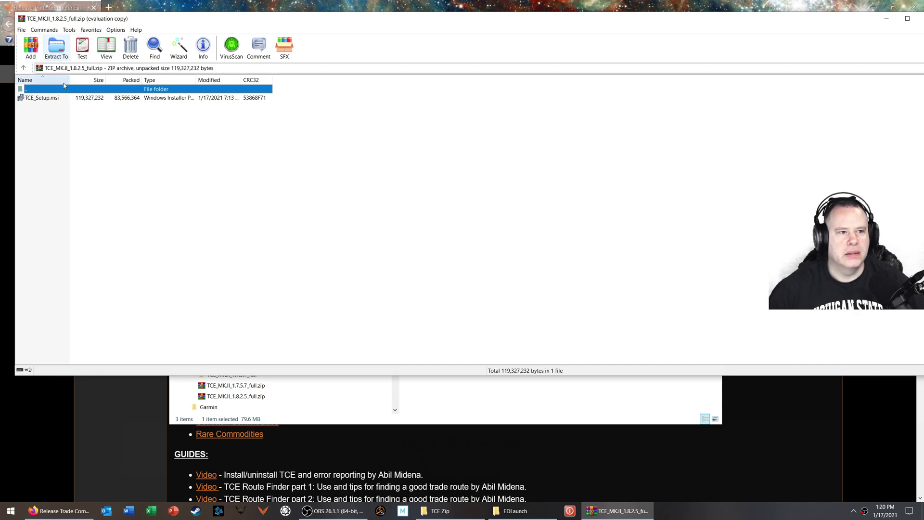
left_click(57, 58)
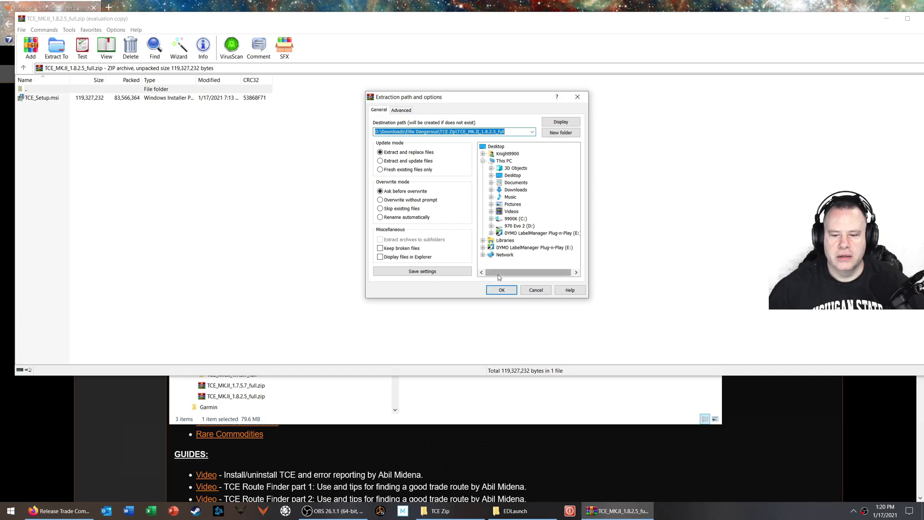
left_click(502, 290)
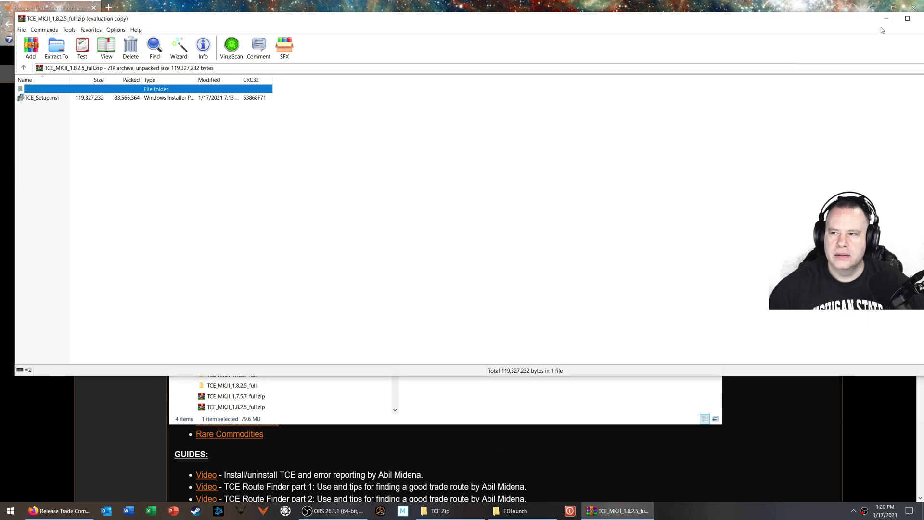
double_click(835, 21)
left_click(912, 5)
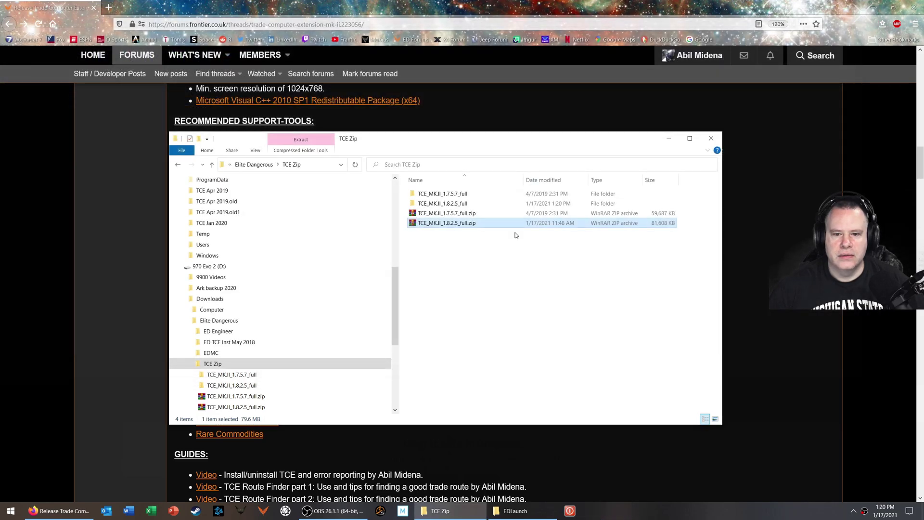
left_click(224, 385)
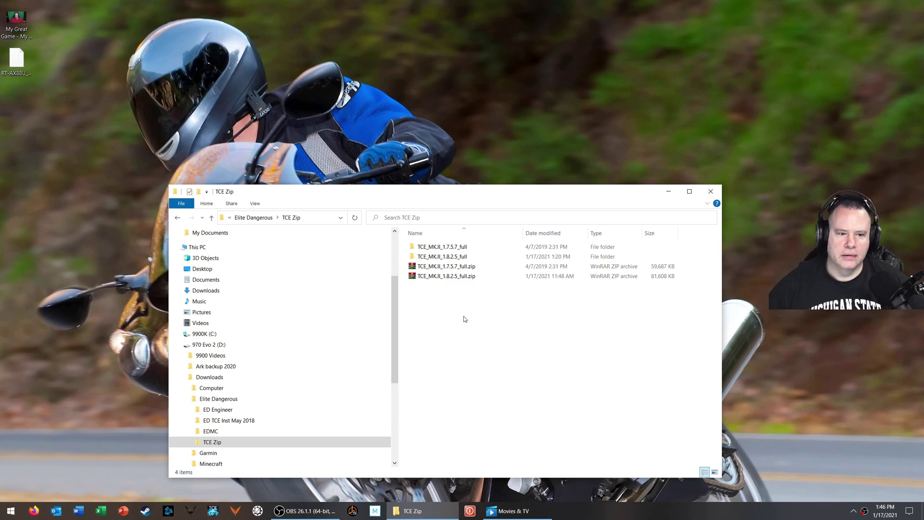
Open TCE_MK.II_1.8.2.5_full.zip with Windows Explorer and copy TCE_Setup.msi from it into the TCE Zip folder
left_click(457, 277)
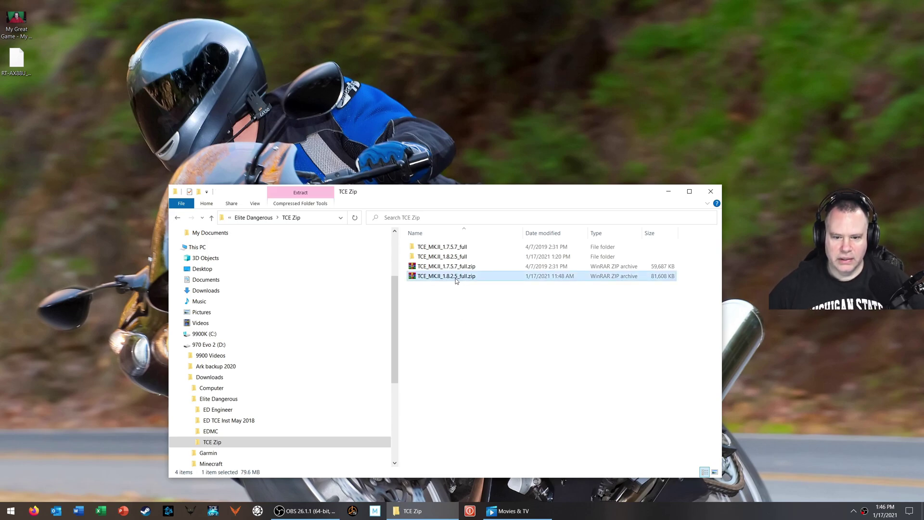
right_click(448, 279)
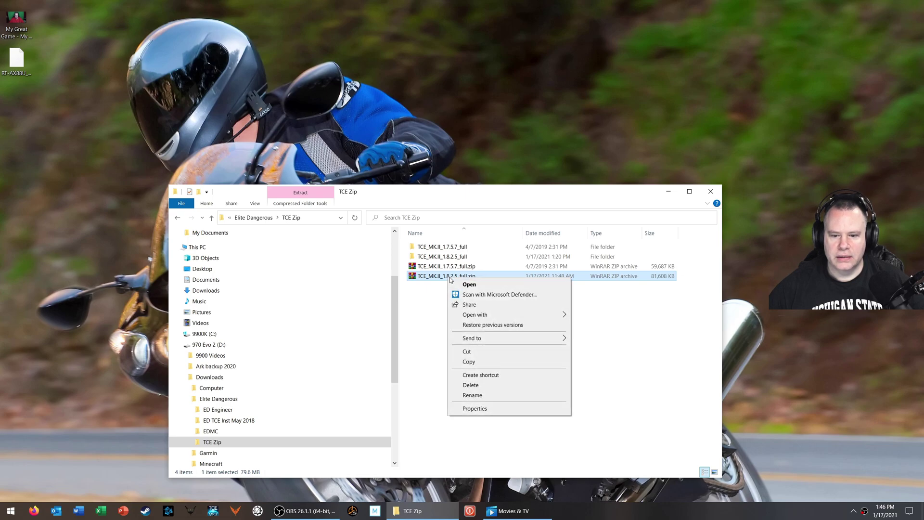
mouse_move(520, 314)
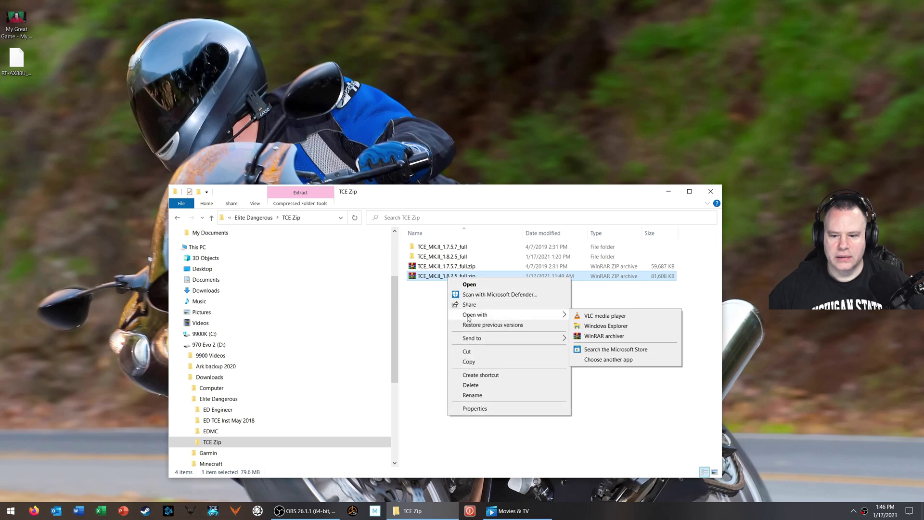
left_click(601, 330)
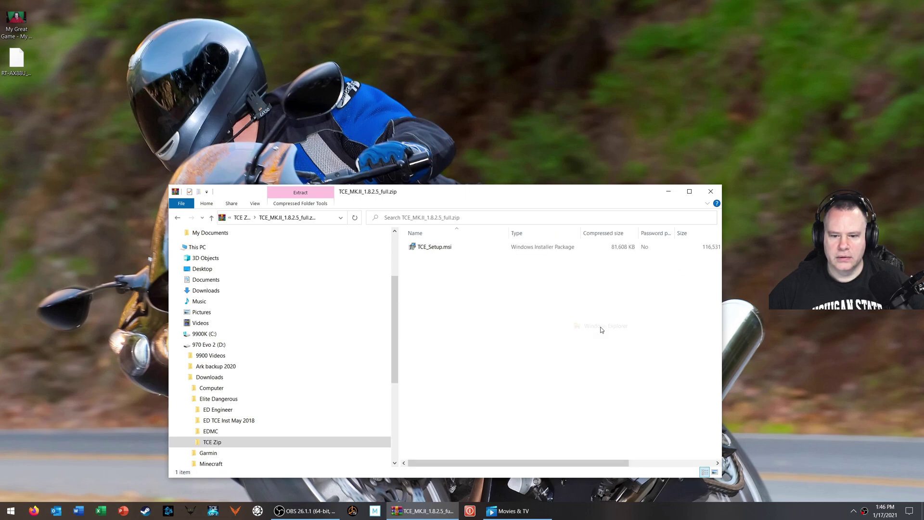
left_click(434, 246)
right_click(434, 247)
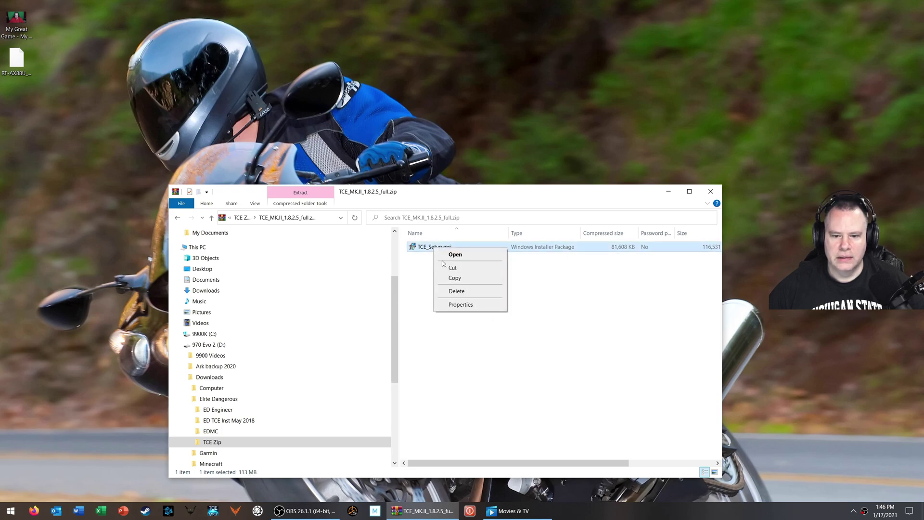
left_click(446, 279)
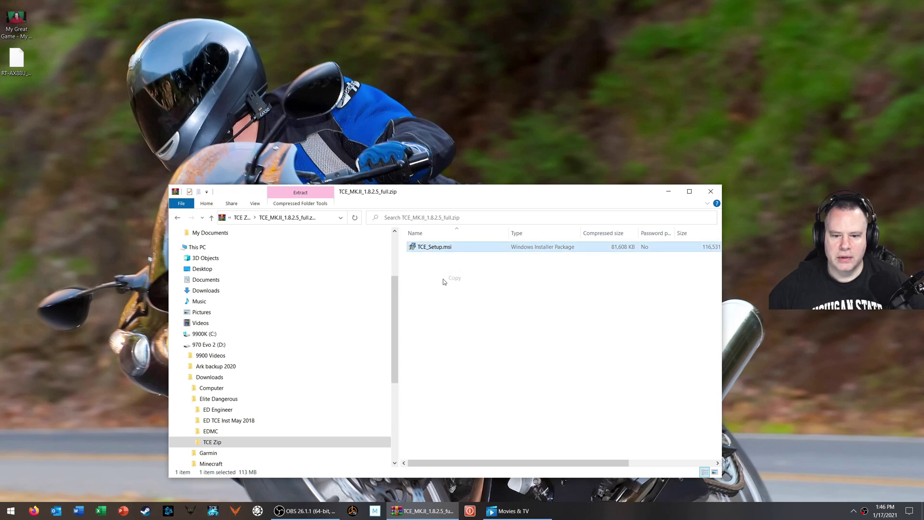
left_click(256, 441)
right_click(447, 316)
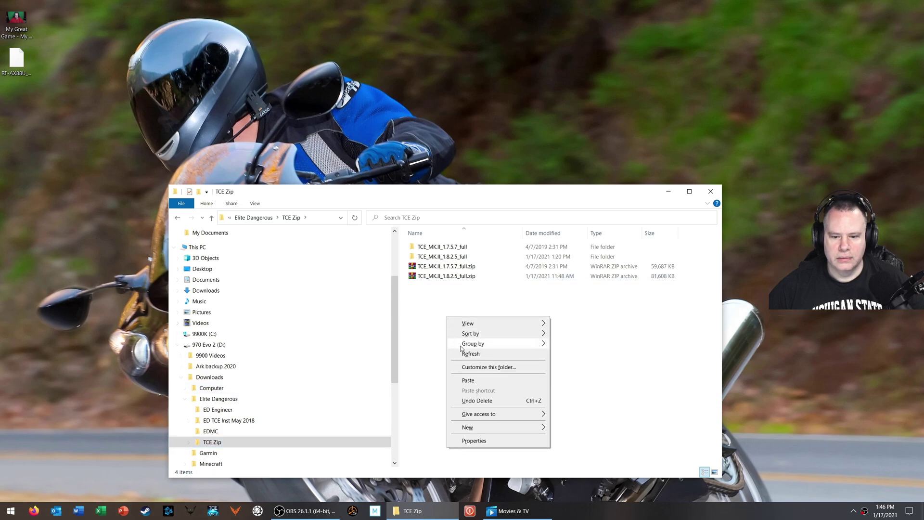
left_click(466, 380)
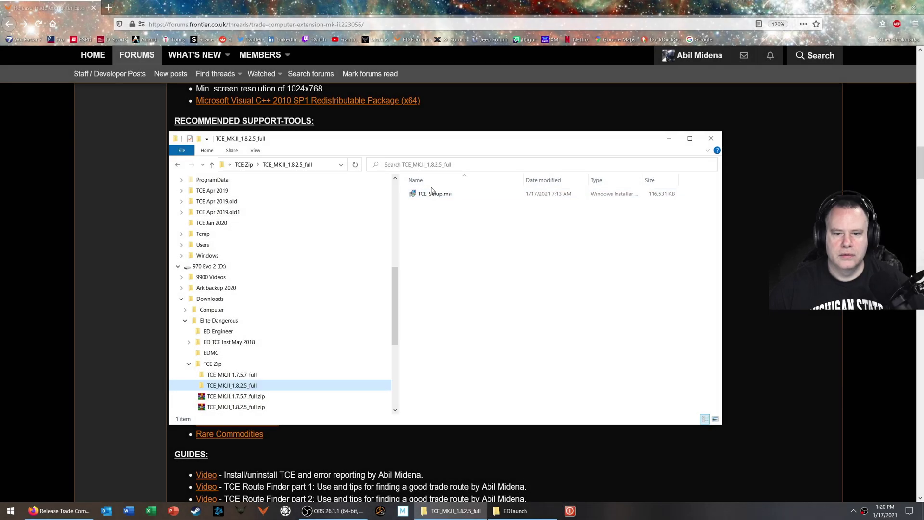
Launch TCE_Setup.msi from the extracted TCE_MK.II_1.8.2.5_full folder and advance the setup wizard to the installation folder selection
left_click(433, 194)
double_click(434, 194)
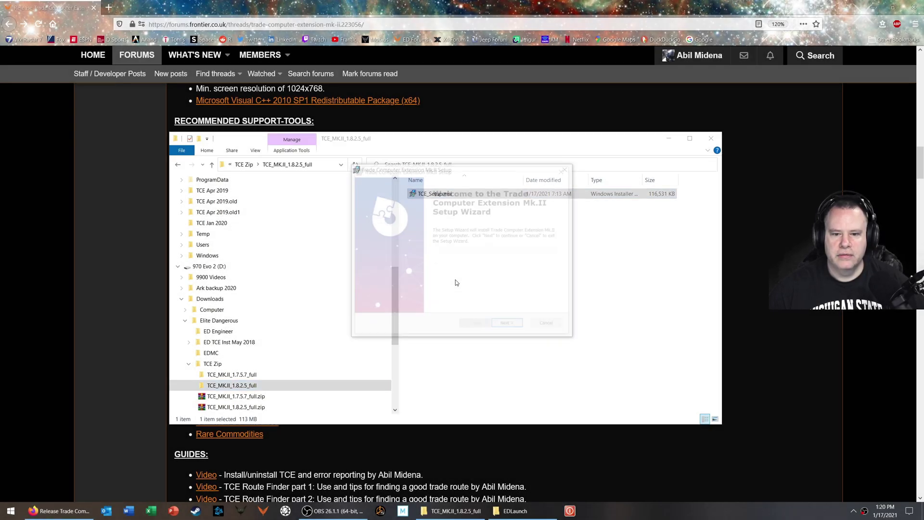
left_click(508, 326)
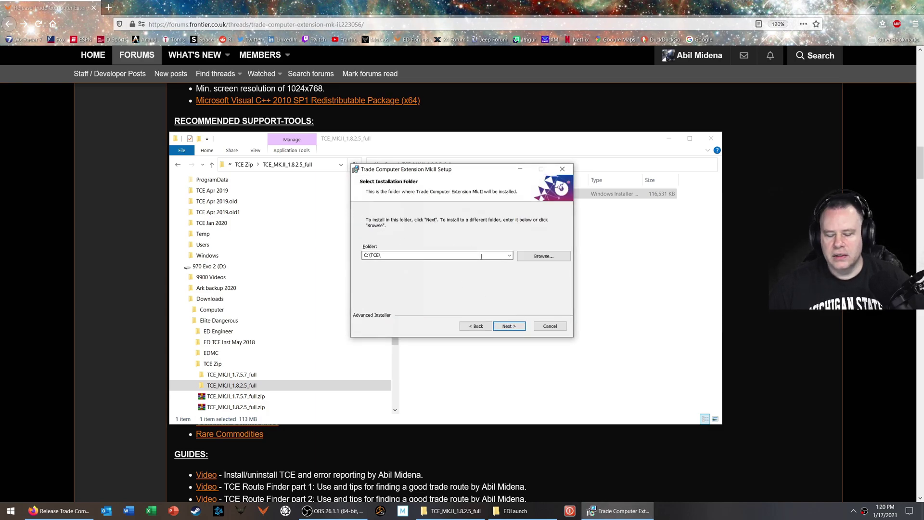
Set the installation folder to C:\TCE Jan 2020\ and continue to the wizard's Ready to Install page
left_click(524, 257)
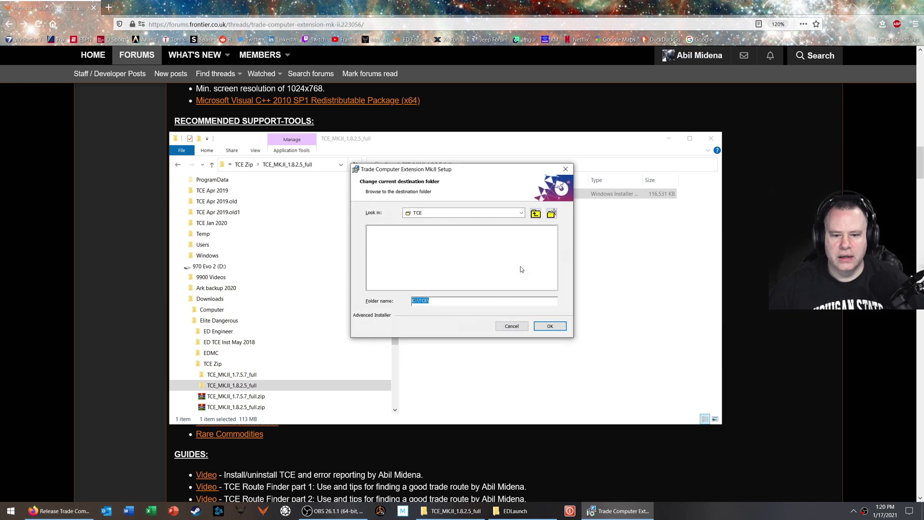
left_click(520, 212)
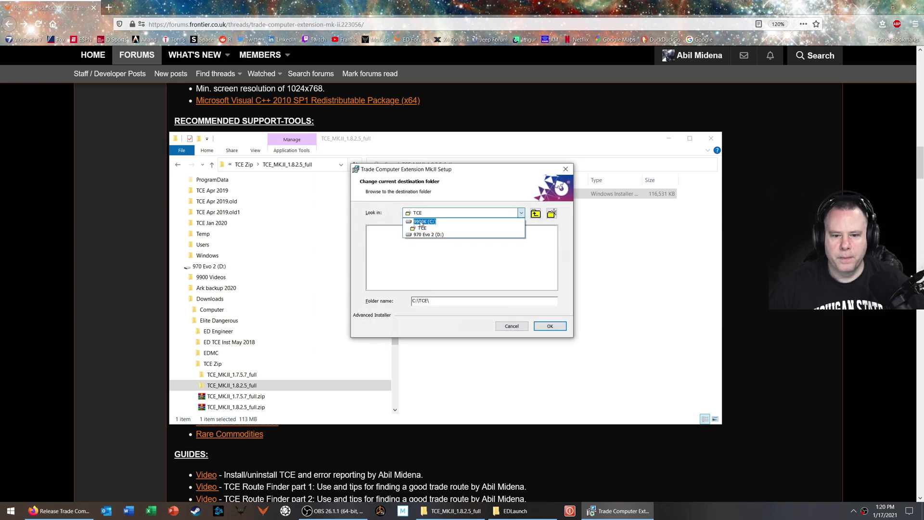
left_click(421, 225)
left_click(398, 278)
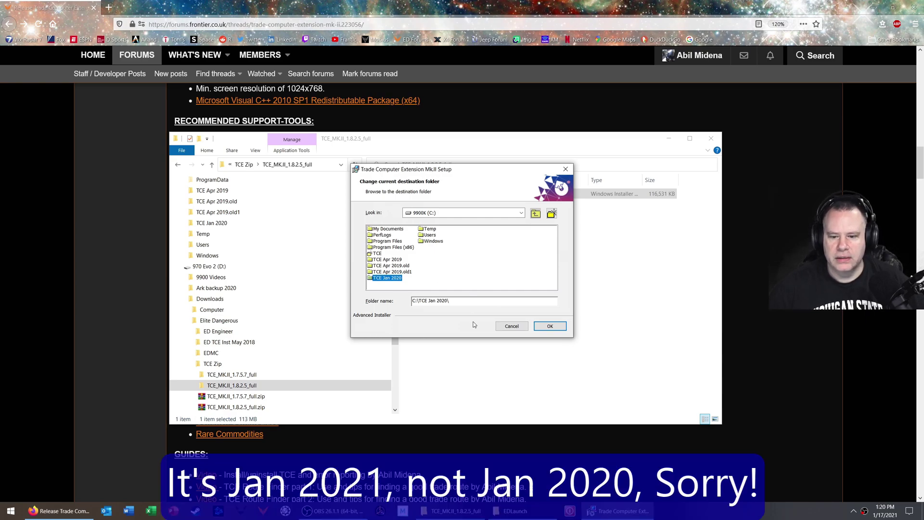
left_click(555, 327)
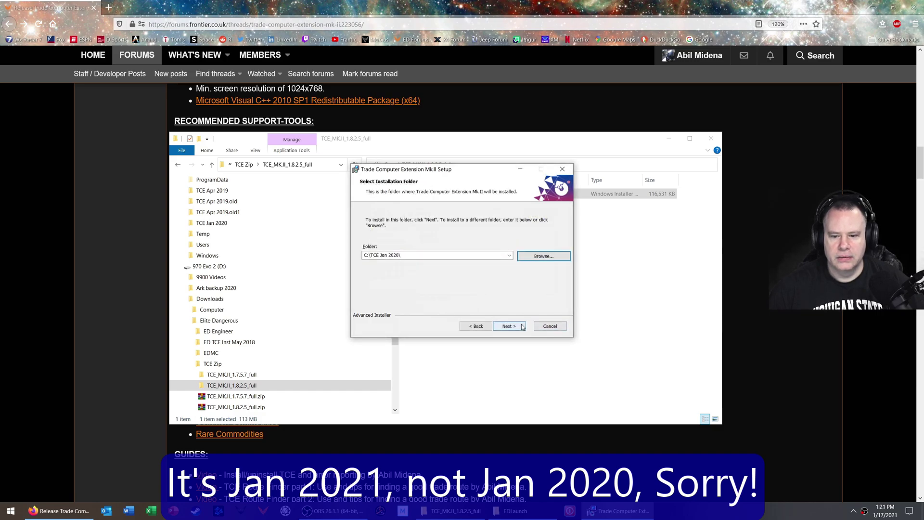
left_click(522, 327)
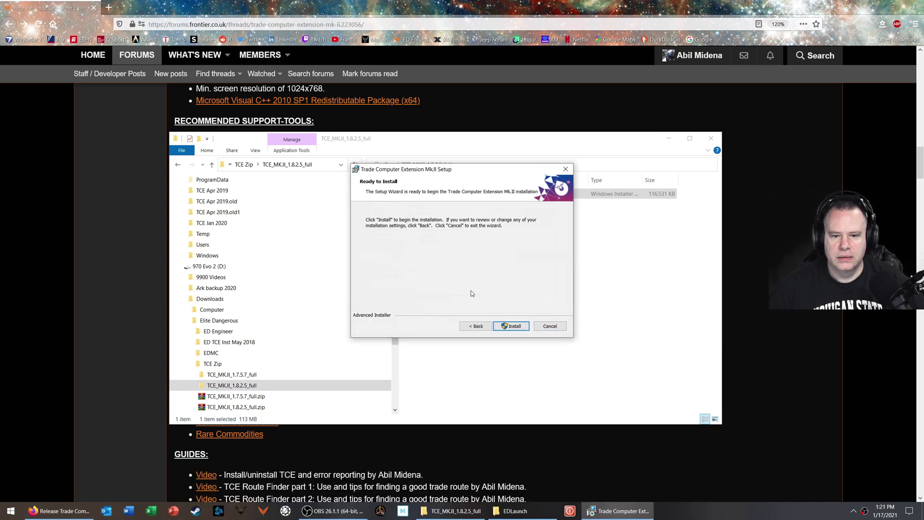
Run the Trade Computer Extension Mk.II installation and finish the setup wizard
left_click(514, 329)
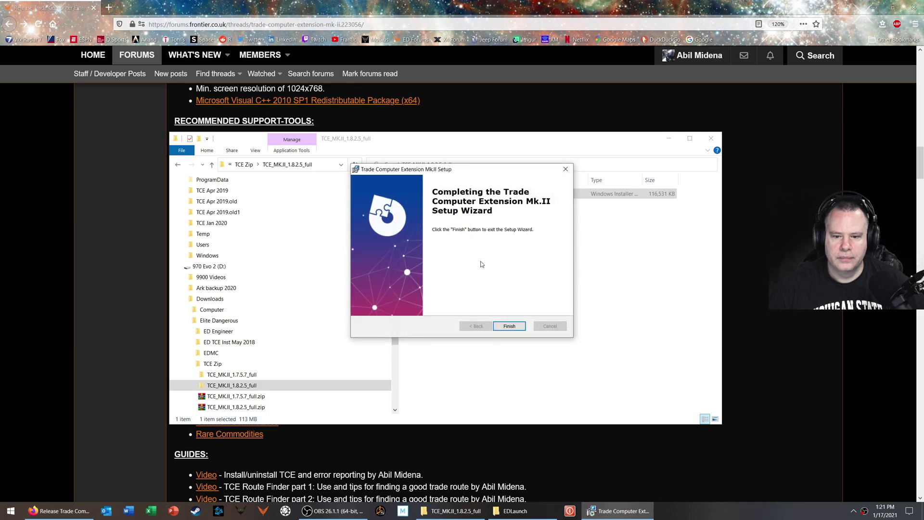
left_click(503, 327)
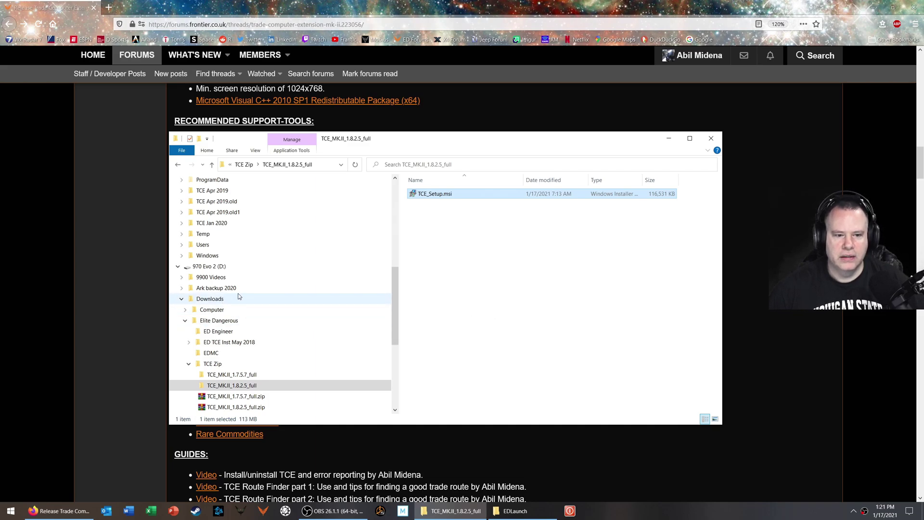
Launch Trade Computer Extension MK.II.exe from the C:\TCE Jan 2020 folder and log in with the preselected commander
scroll(243, 298, "up", 1)
scroll(243, 298, "up", 2)
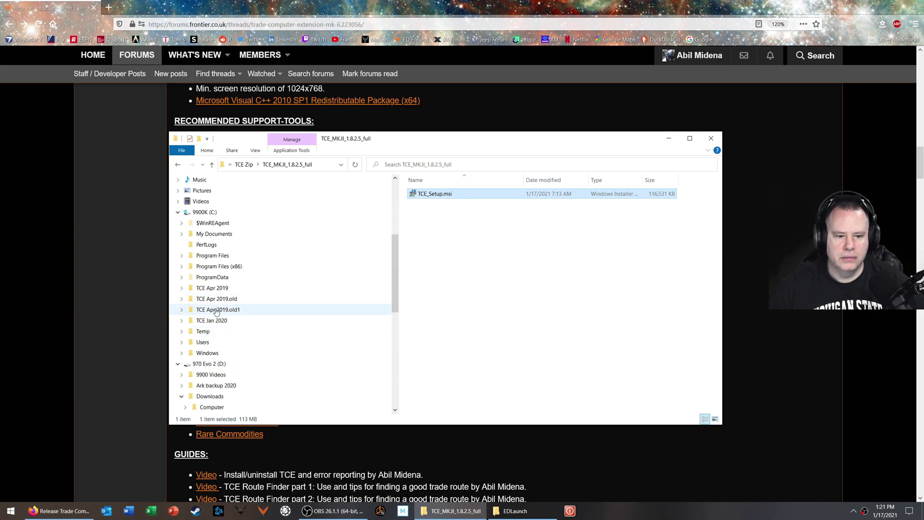
left_click(203, 321)
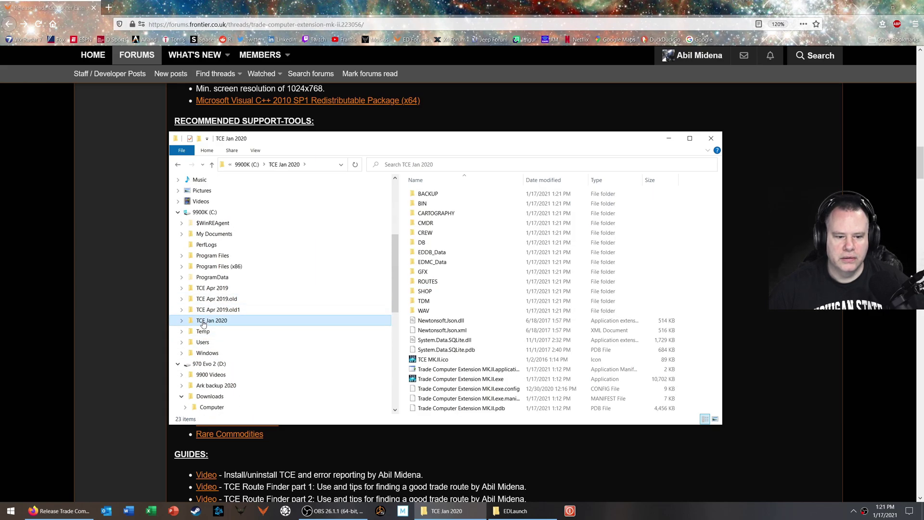
double_click(433, 379)
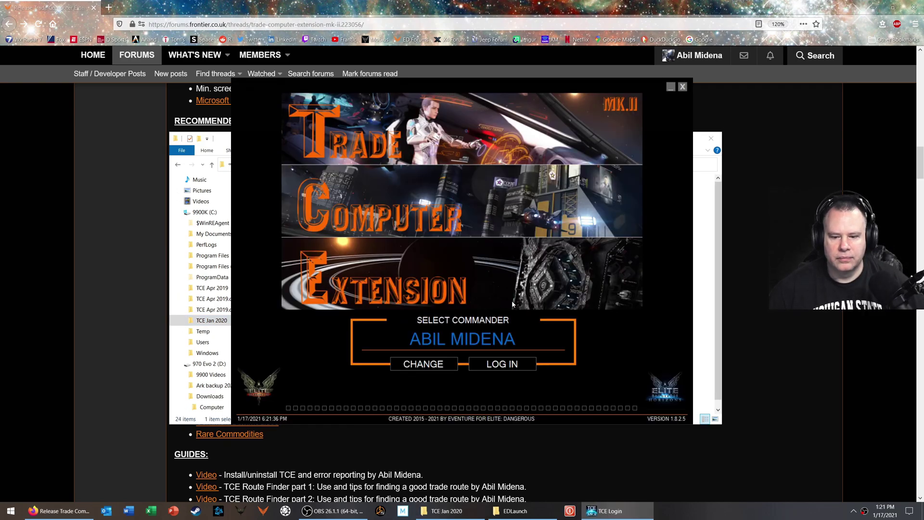
left_click(490, 359)
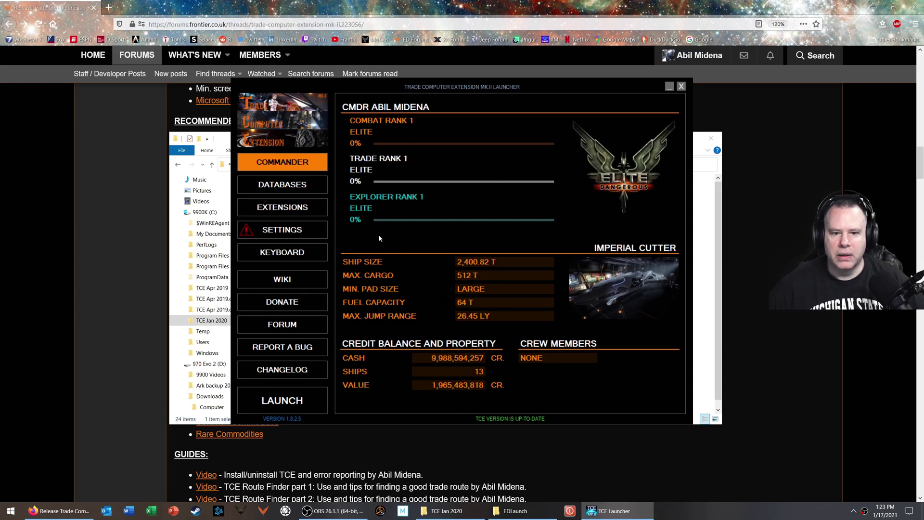
Transfer the databases from the old C:\TCE Apr 2019 folder into the new installation, keeping the preselected databases
left_click(293, 186)
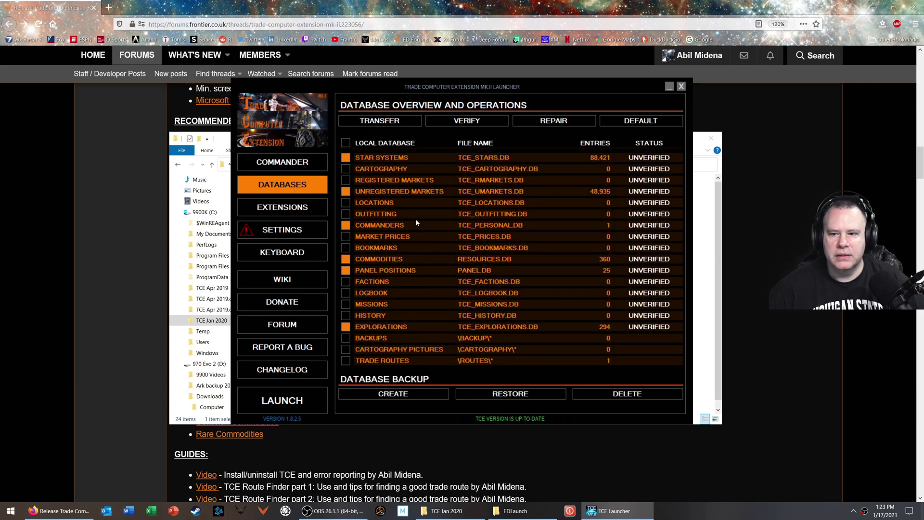
left_click(382, 122)
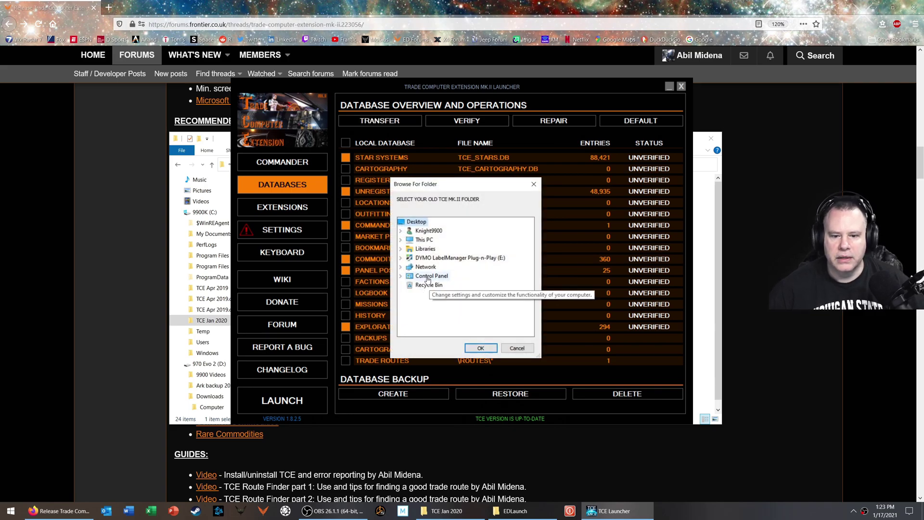
left_click(401, 240)
left_click(410, 312)
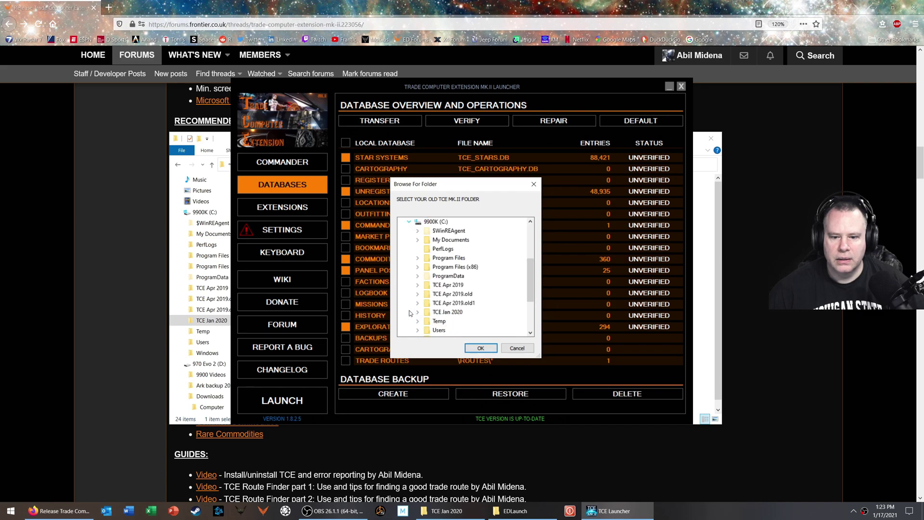
double_click(452, 284)
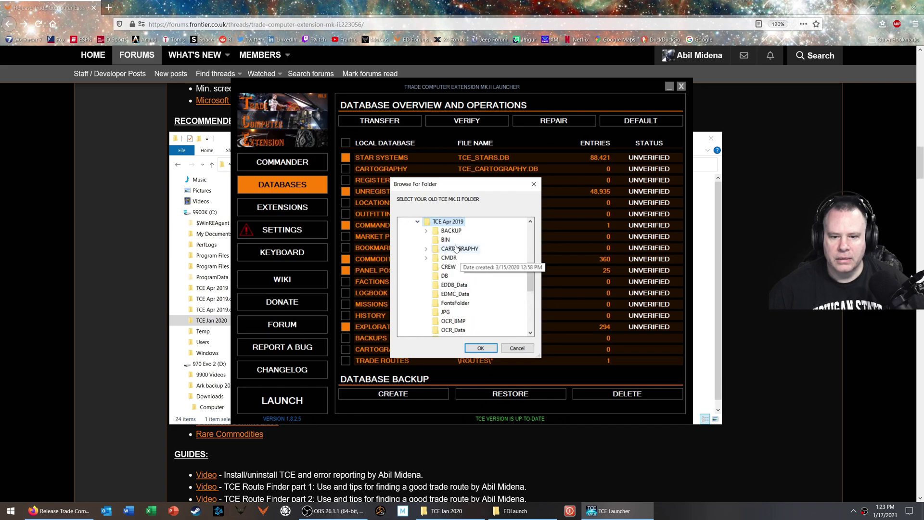
left_click(481, 348)
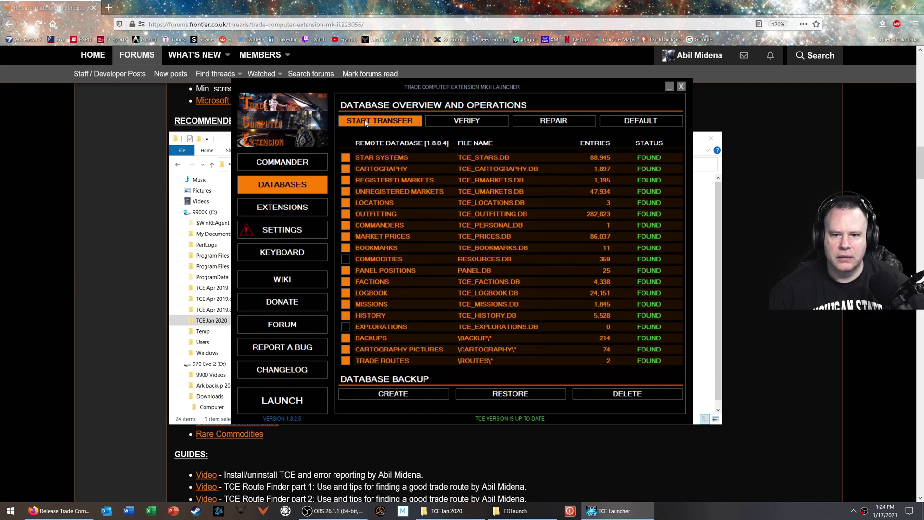
left_click(365, 122)
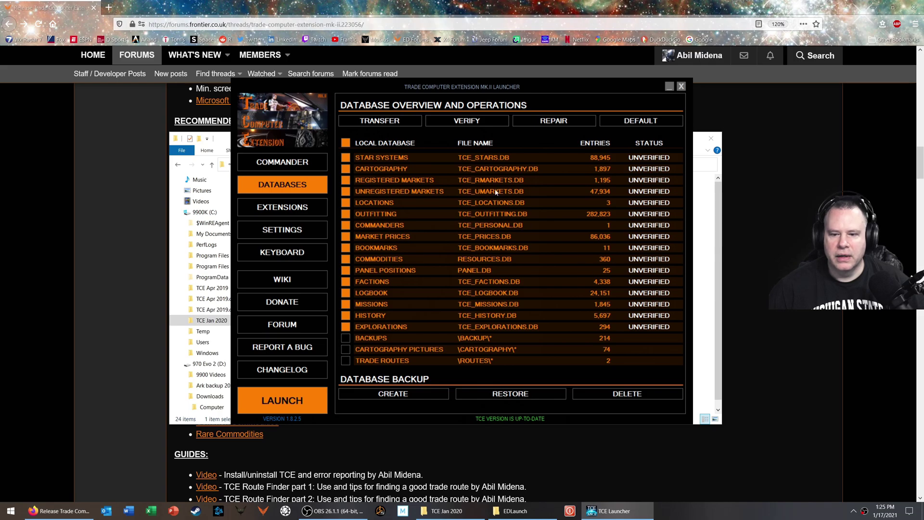
Verify the selected local databases, check the commander overview and launch TCE
left_click(461, 121)
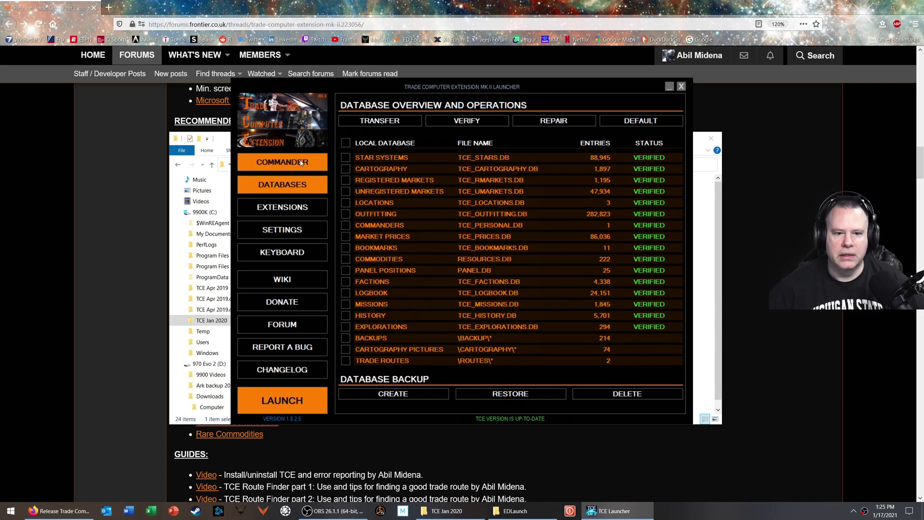
left_click(281, 161)
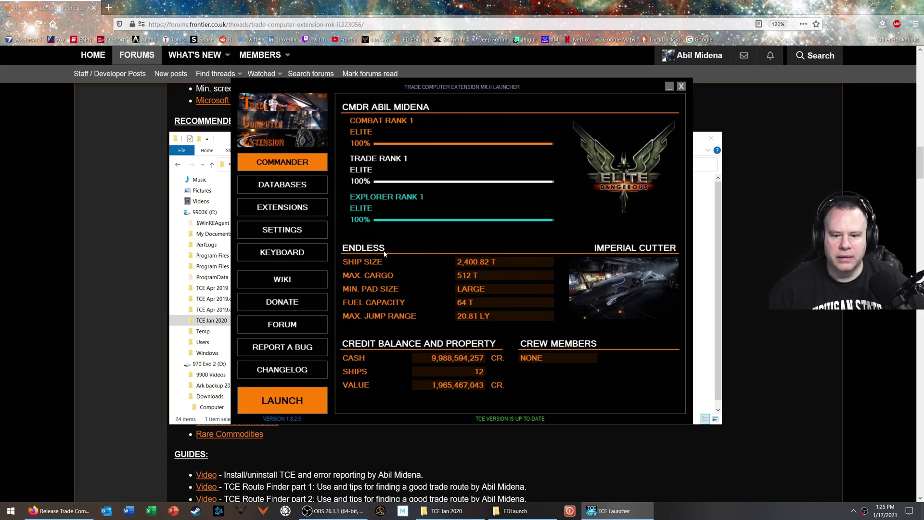
left_click(308, 399)
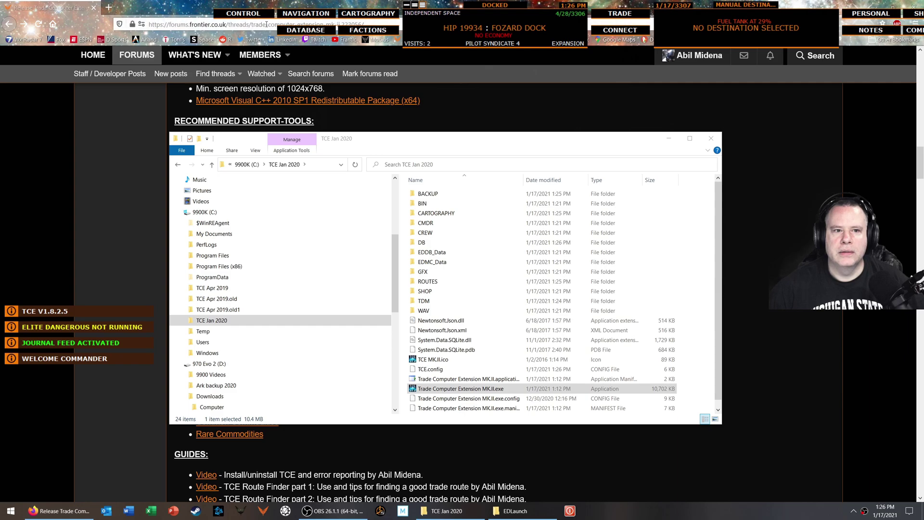
View the General options of the TCE overlay and hide them again
left_click(243, 13)
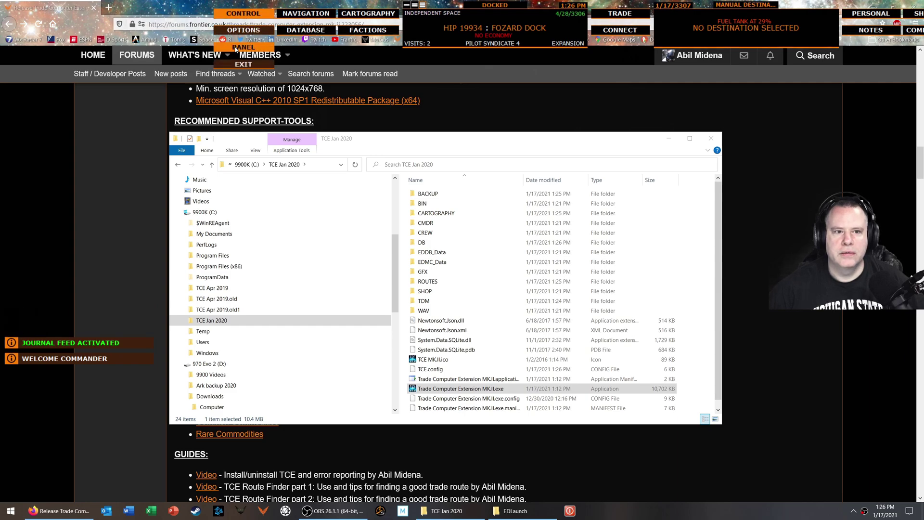
left_click(243, 30)
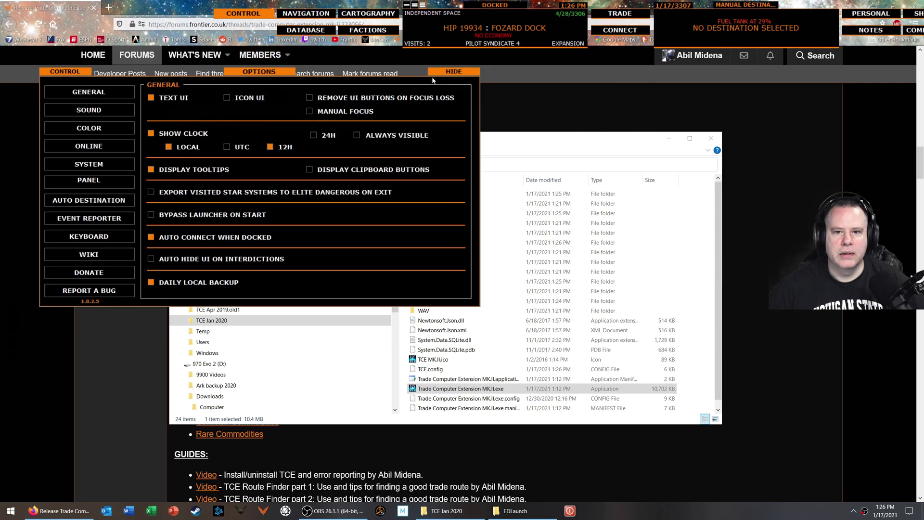
left_click(447, 72)
Reposition the main UI at X-coordinate 85 and Y-coordinate 7, and close its panel control
left_click(253, 15)
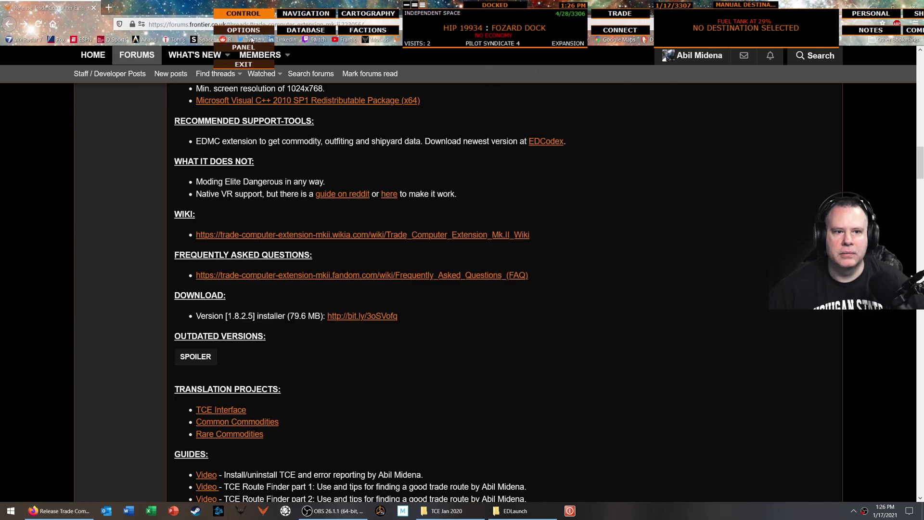
left_click(254, 47)
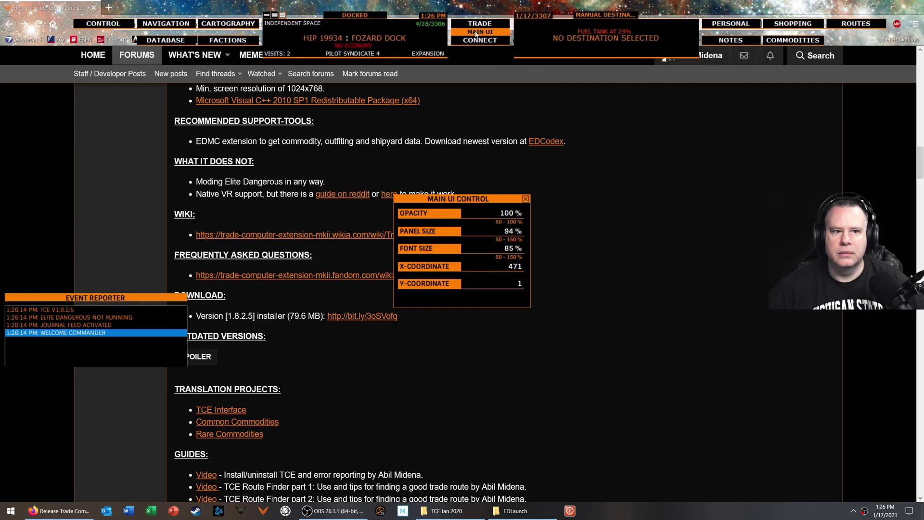
left_click_drag(410, 30, 442, 27)
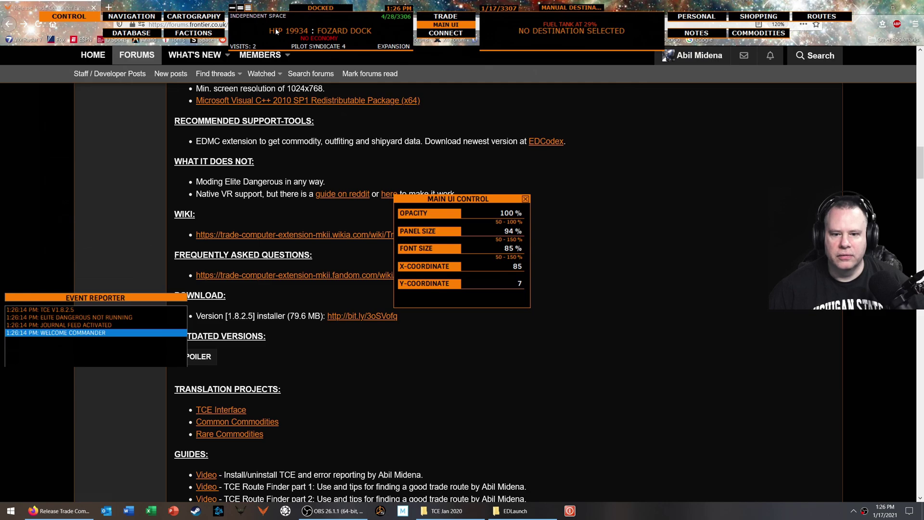
left_click(524, 199)
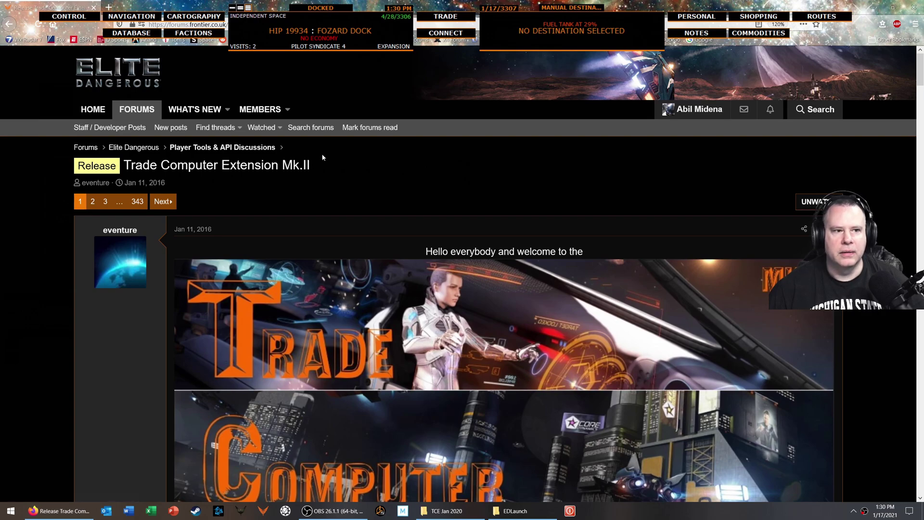
Generate a bug report from the TCE options, acknowledge the e-mail client notice and hide the options
left_click(71, 18)
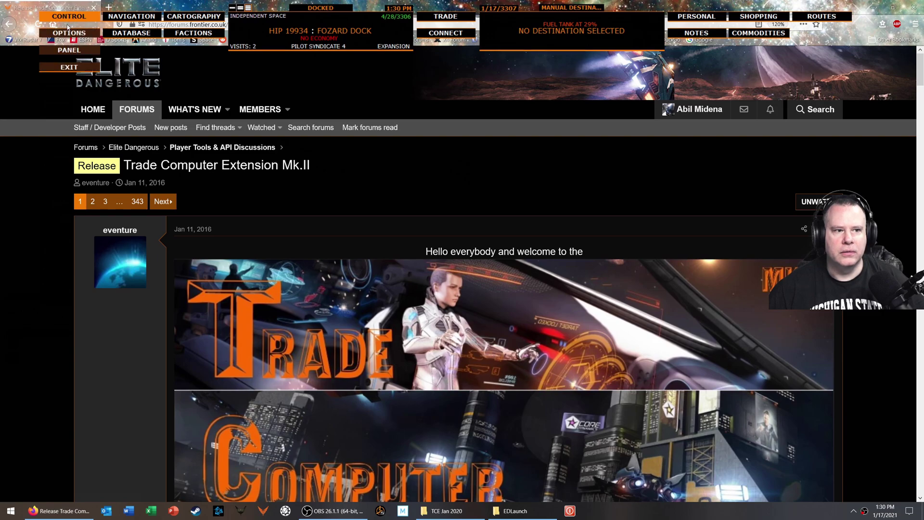
left_click(71, 33)
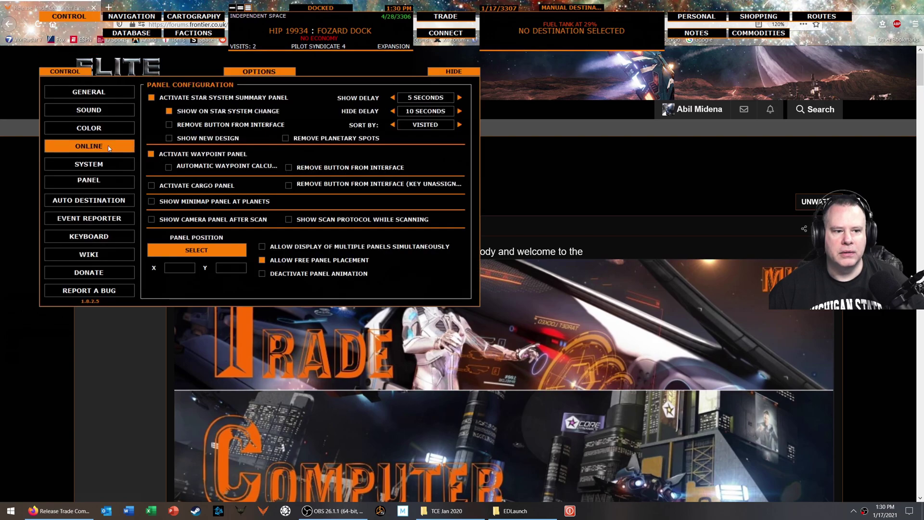
left_click(109, 291)
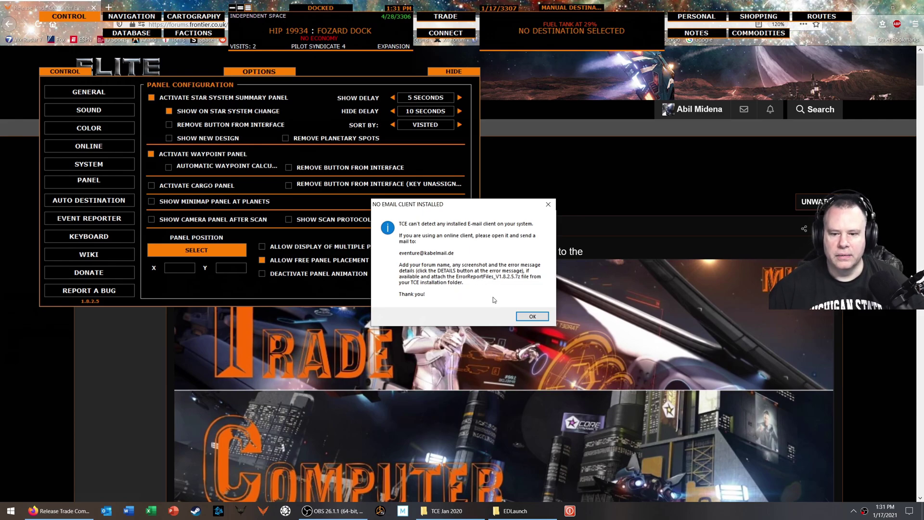
left_click(532, 316)
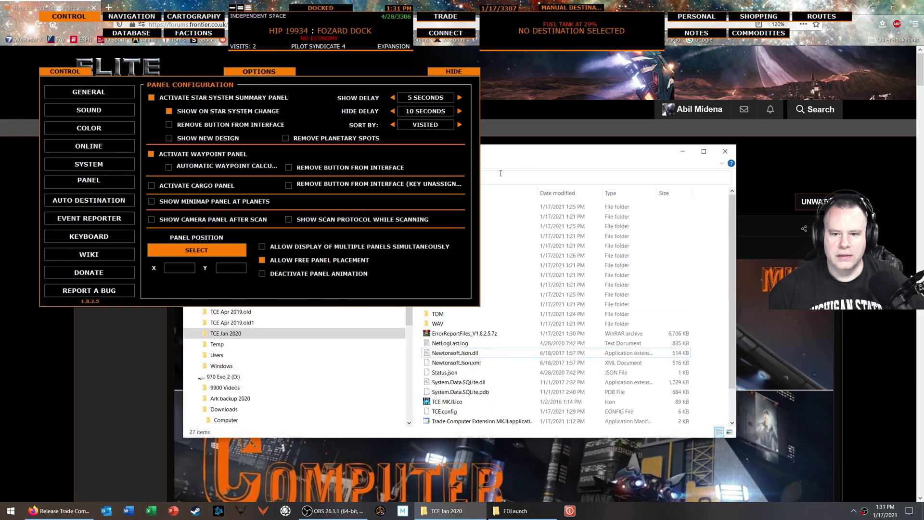
left_click(440, 72)
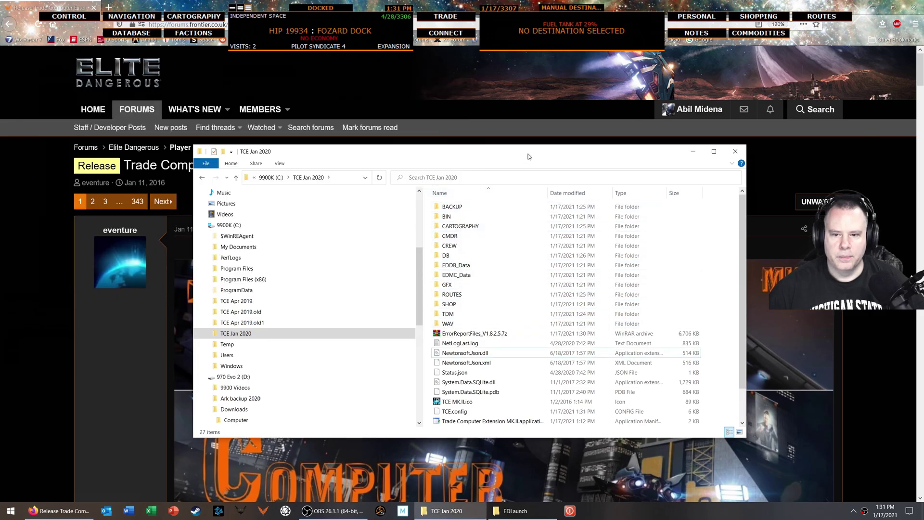
Open ErrorReportFiles_V1.8.2.5.7z from the TCE Jan 2020 folder with WinRAR archiver
left_click_drag(528, 157, 484, 139)
left_click(431, 315)
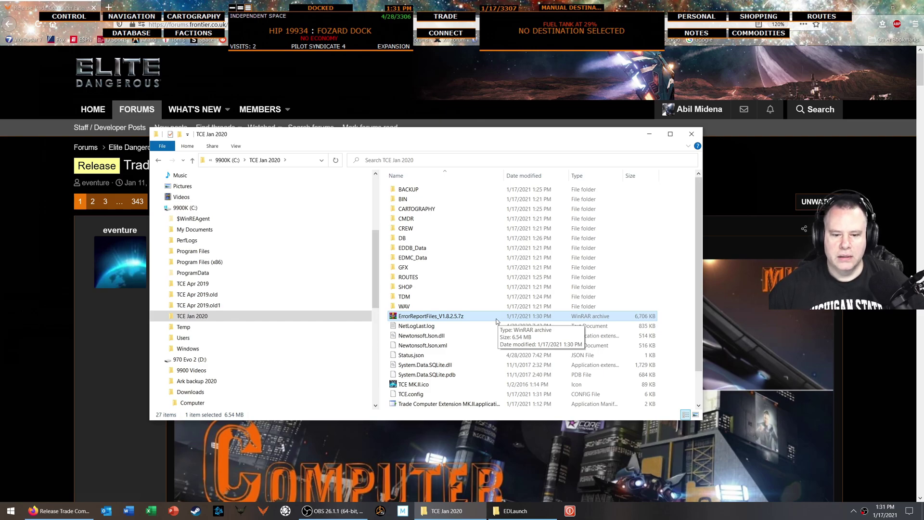
key("d")
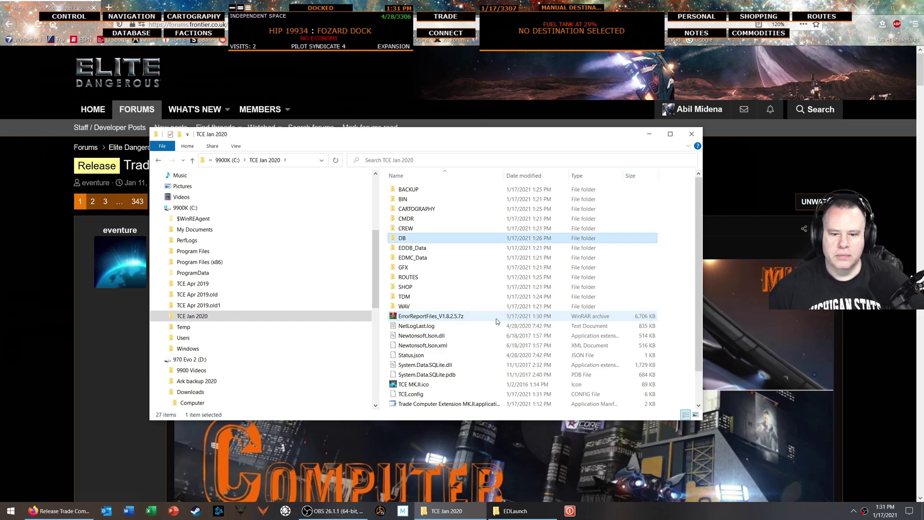
left_click(472, 317)
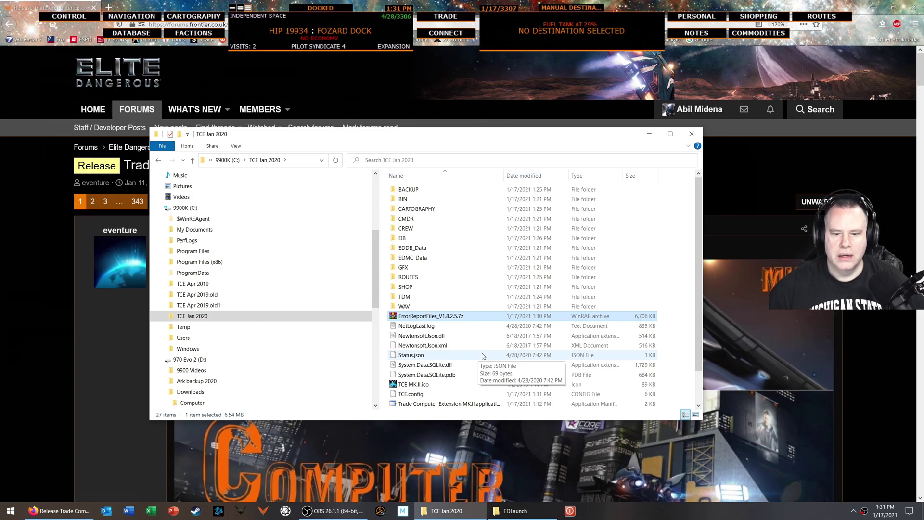
right_click(458, 318)
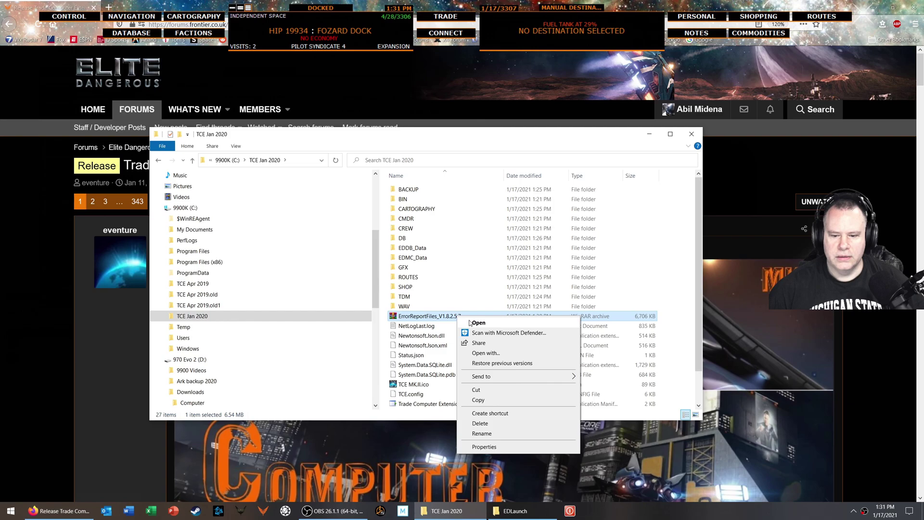
left_click(485, 353)
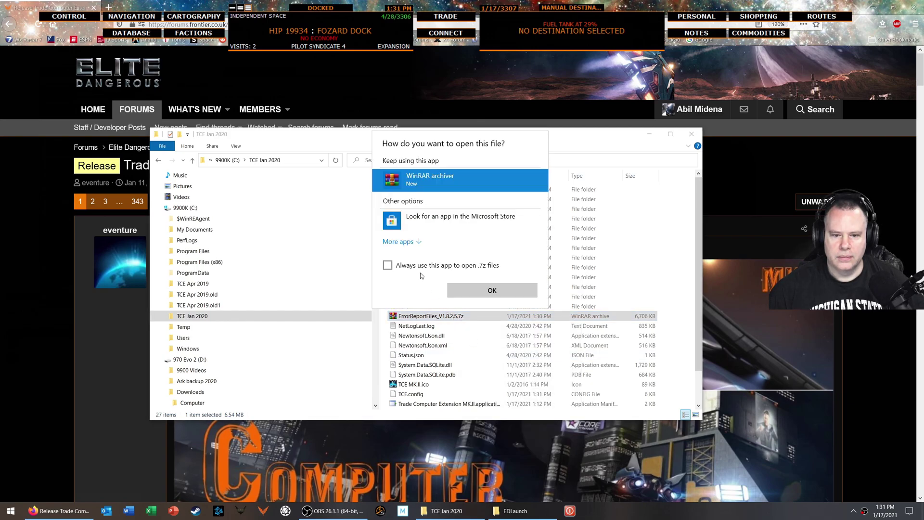
left_click(465, 288)
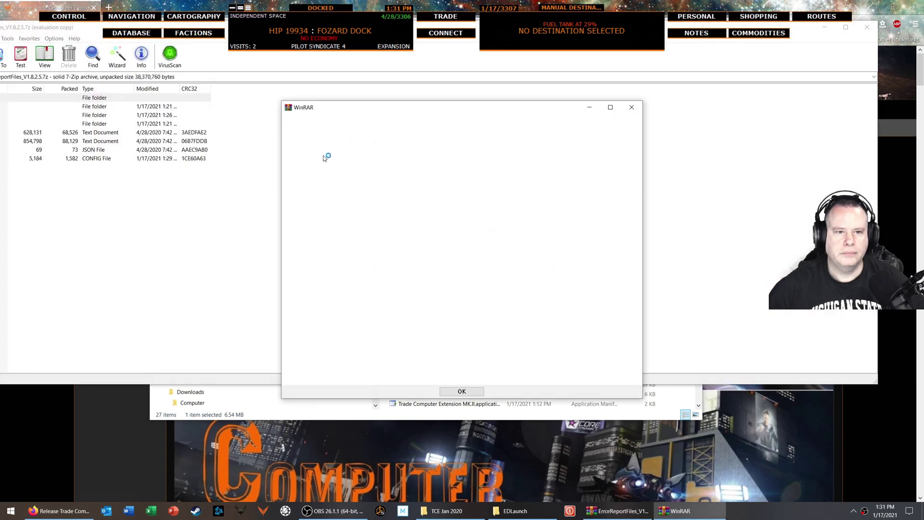
Dismiss the WinRAR pop-up and move the archive window to examine the error report files it contains
left_click(632, 107)
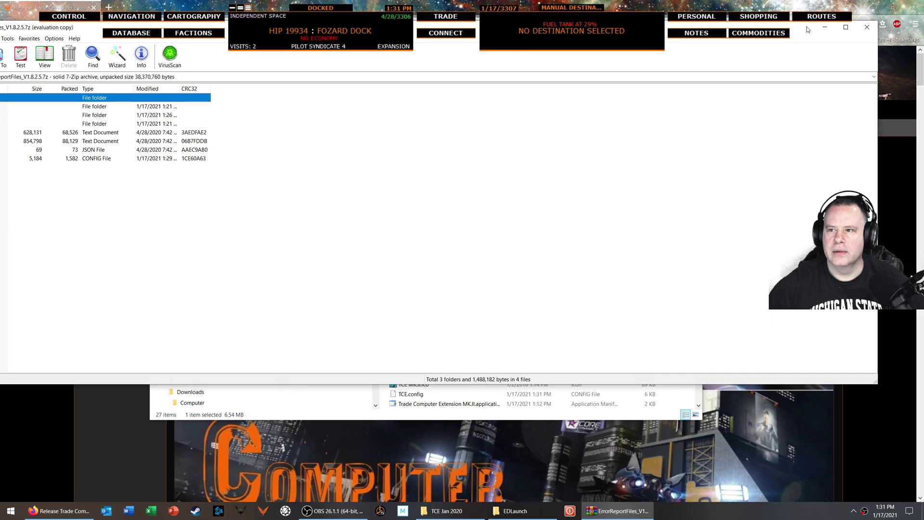
left_click_drag(804, 29, 842, 110)
left_click_drag(394, 108, 490, 103)
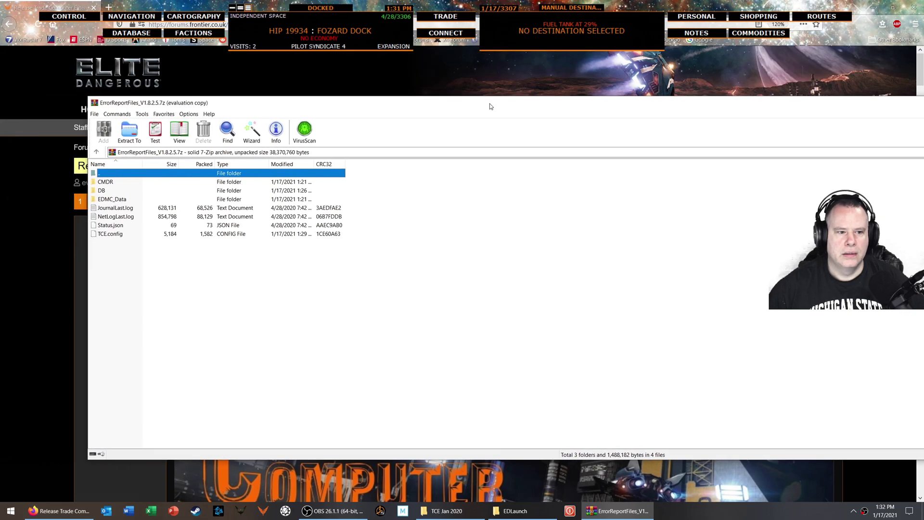
left_click_drag(557, 102, 417, 107)
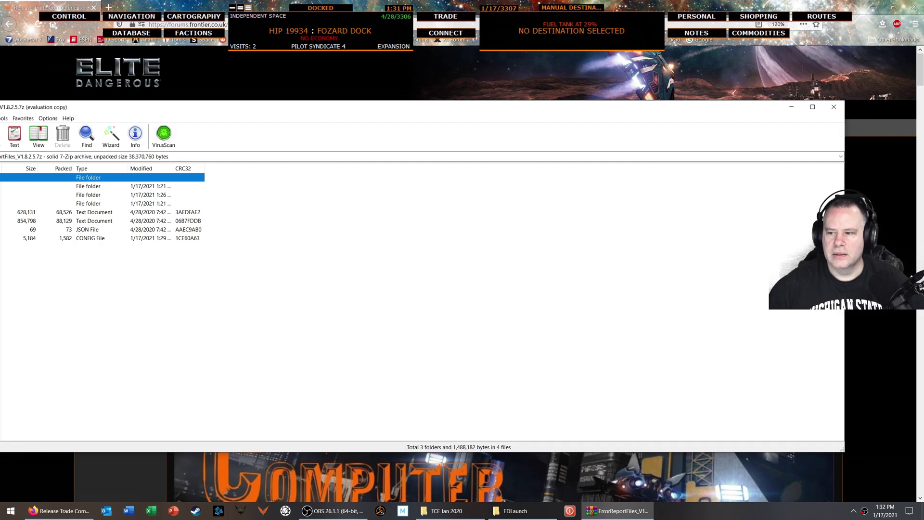
Bring the archive window fully into view and examine the database files in the archive's DB folder
left_click_drag(223, 112, 487, 113)
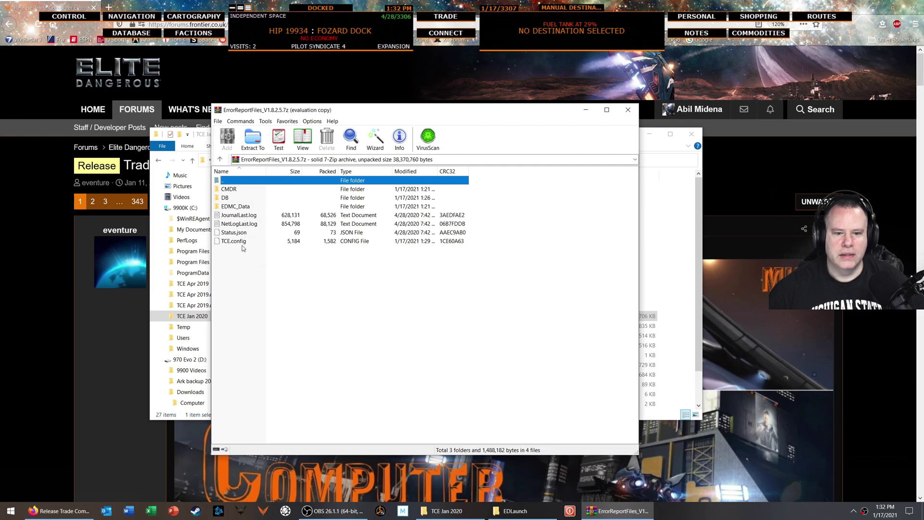
left_click(226, 199)
double_click(226, 198)
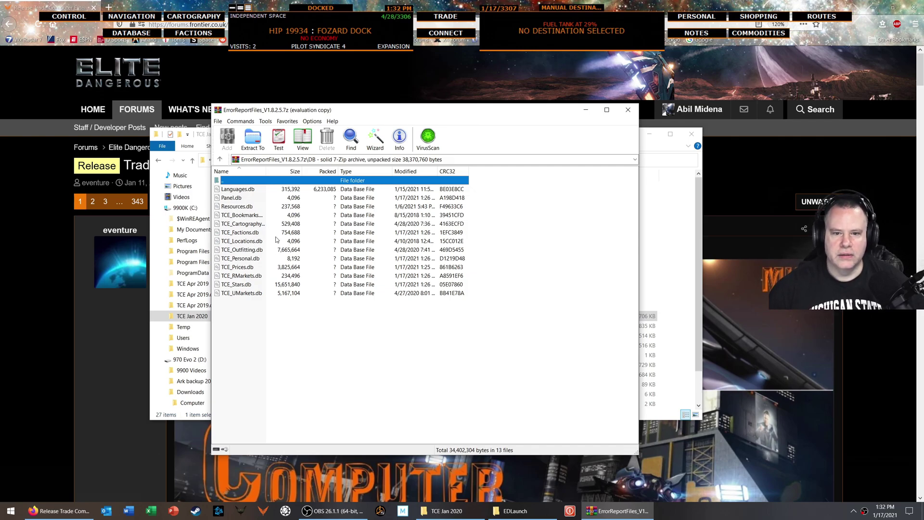
left_click(219, 160)
Examine the commander's DB folder inside the archive's CMDR folder, and return to the archive's root
double_click(232, 189)
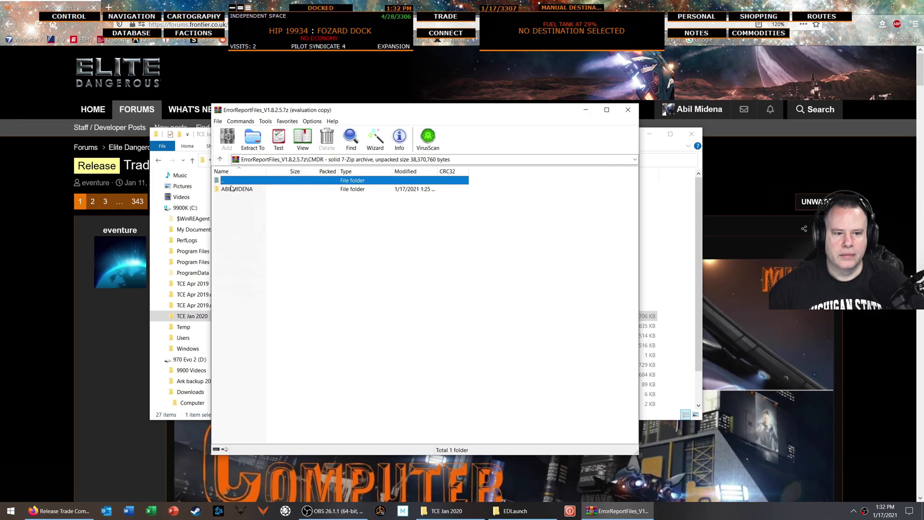
double_click(235, 190)
left_click(239, 191)
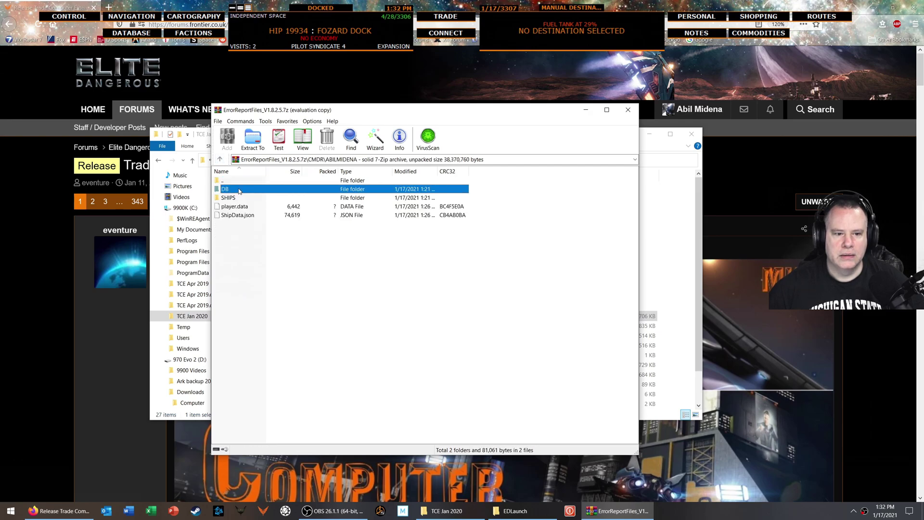
double_click(240, 190)
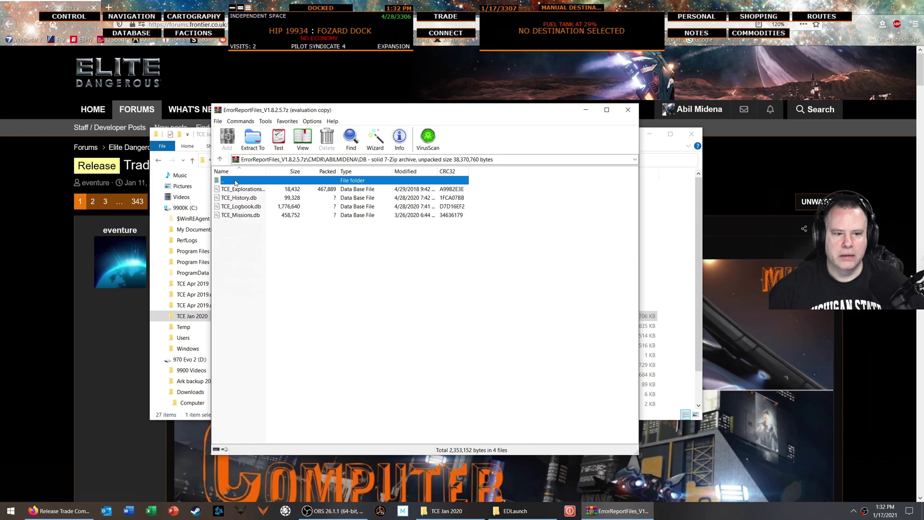
left_click(219, 159)
left_click(220, 160)
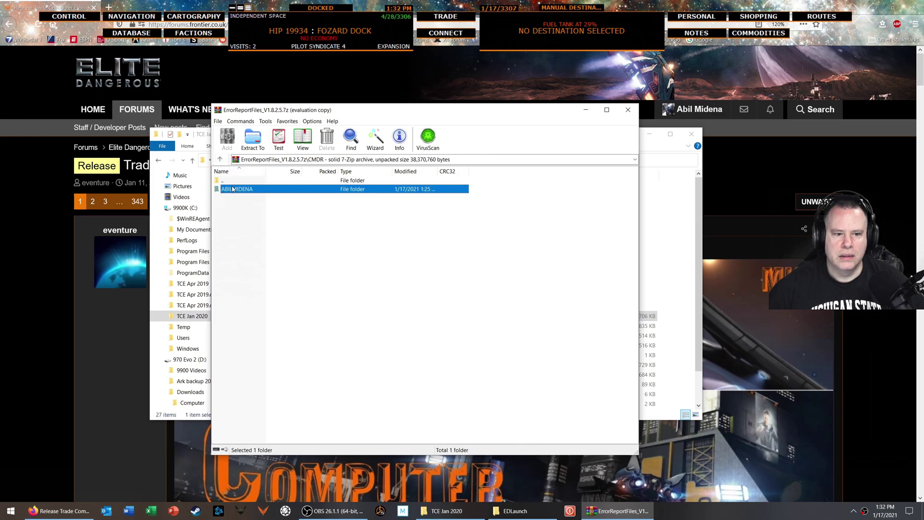
left_click(220, 160)
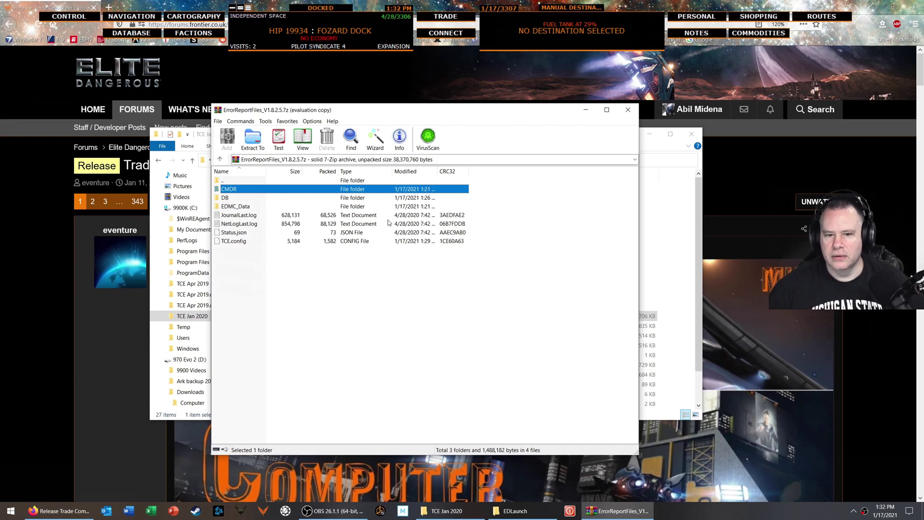
Close the error report archive and the TCE Jan 2020 folder window behind it
left_click(628, 109)
left_click(691, 133)
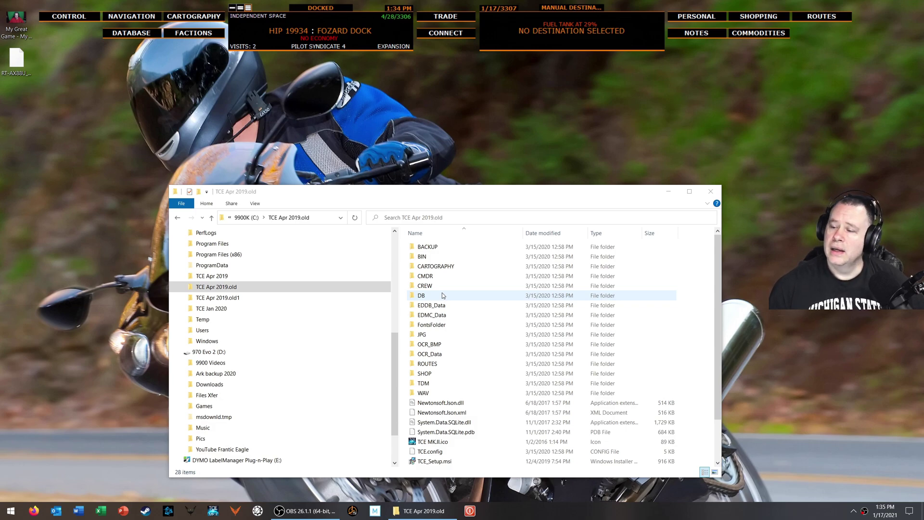
Switch from the TCE Apr 2019.old folder to the TCE Jan 2020 folder on the C: drive
left_click(219, 308)
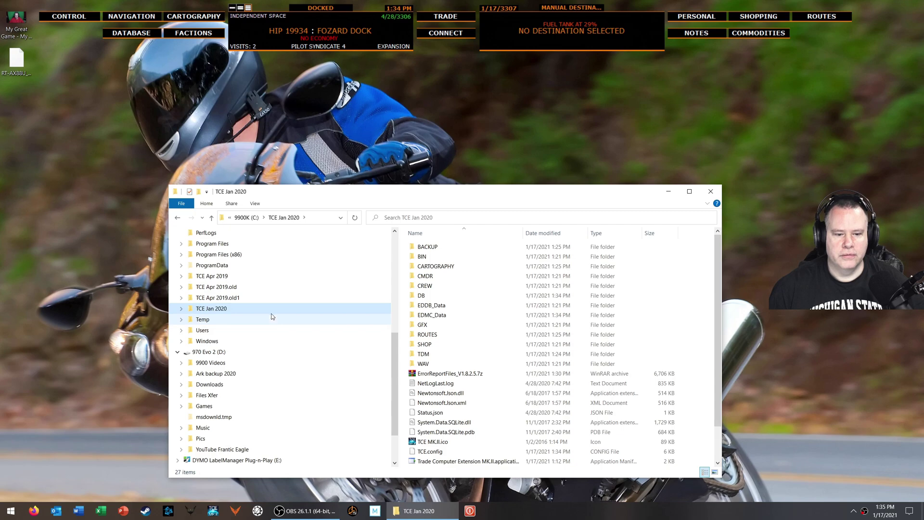